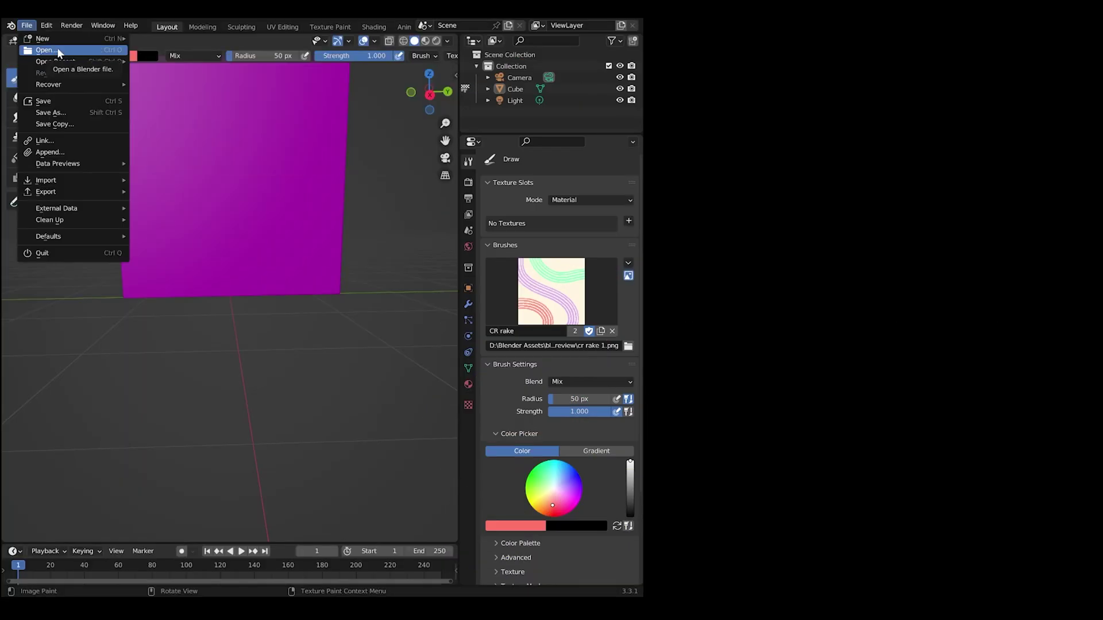
# - Dismiss the File menu without opening any file
pyautogui.press('Escape')
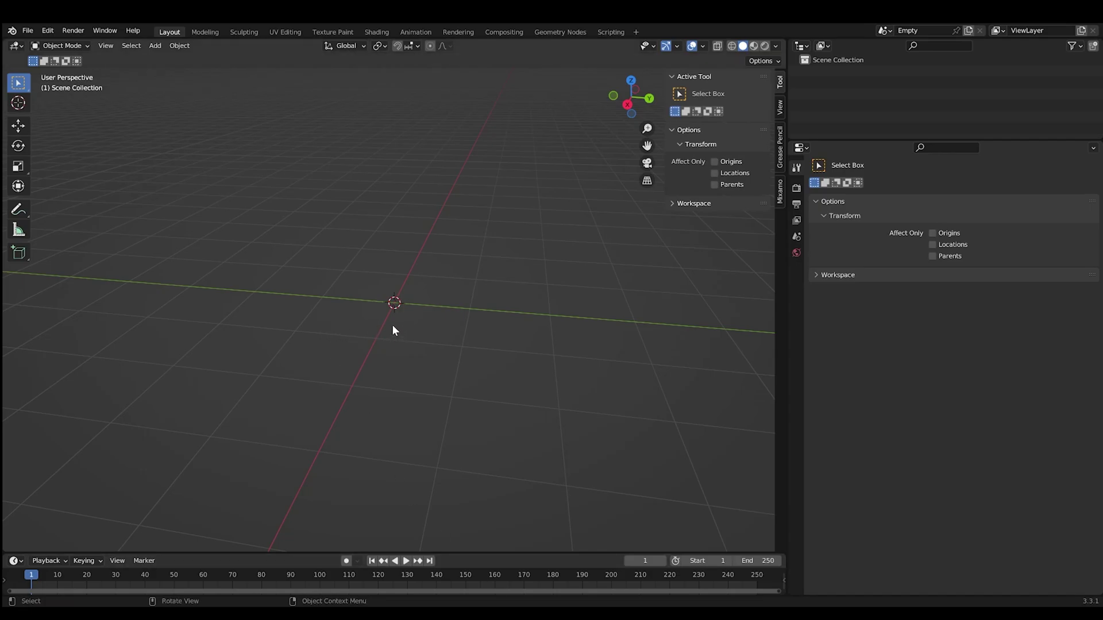
# - Add a plane mesh and name it Wireframe Plane
pyautogui.moveTo(296, 175); pyautogui.dragTo(777, 274, button='middle')
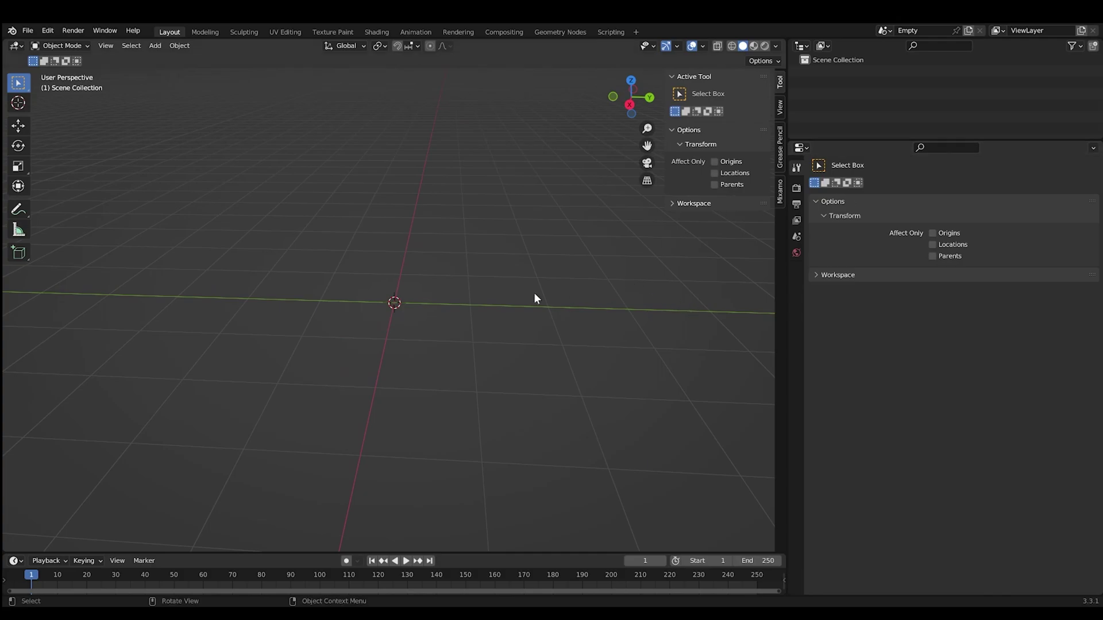
pyautogui.hotkey('shift', 'a')
pyautogui.moveTo(407, 271)
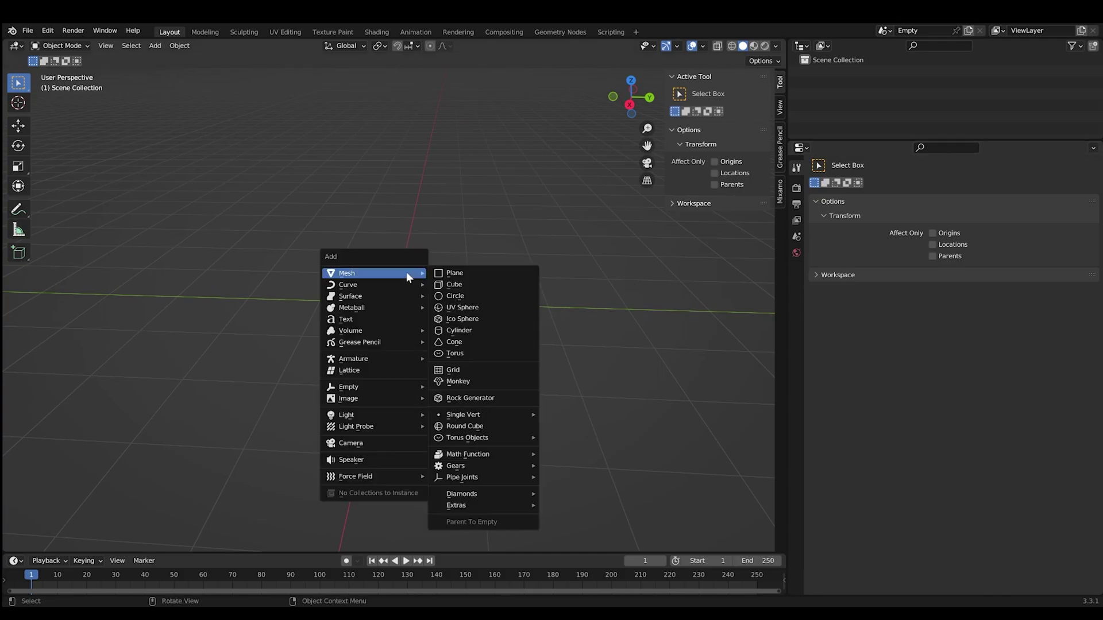
pyautogui.click(451, 272)
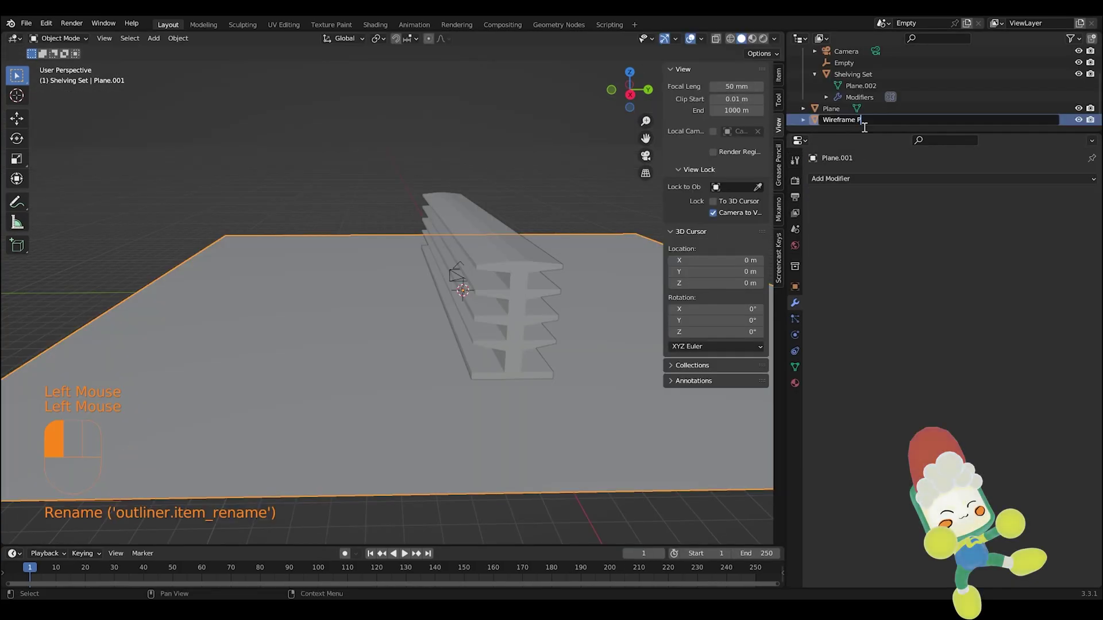
pyautogui.write('e')
pyautogui.press('Return')
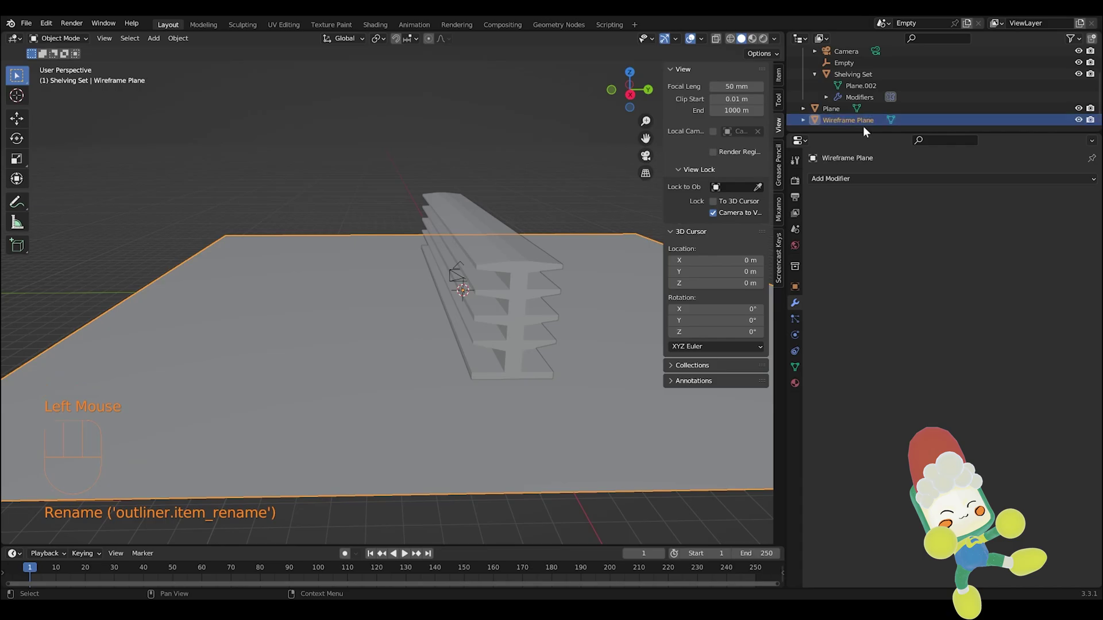
# - Give it a Simple Subdivision Surface modifier at level 3 and save as Set Design.blend
pyautogui.click(854, 175)
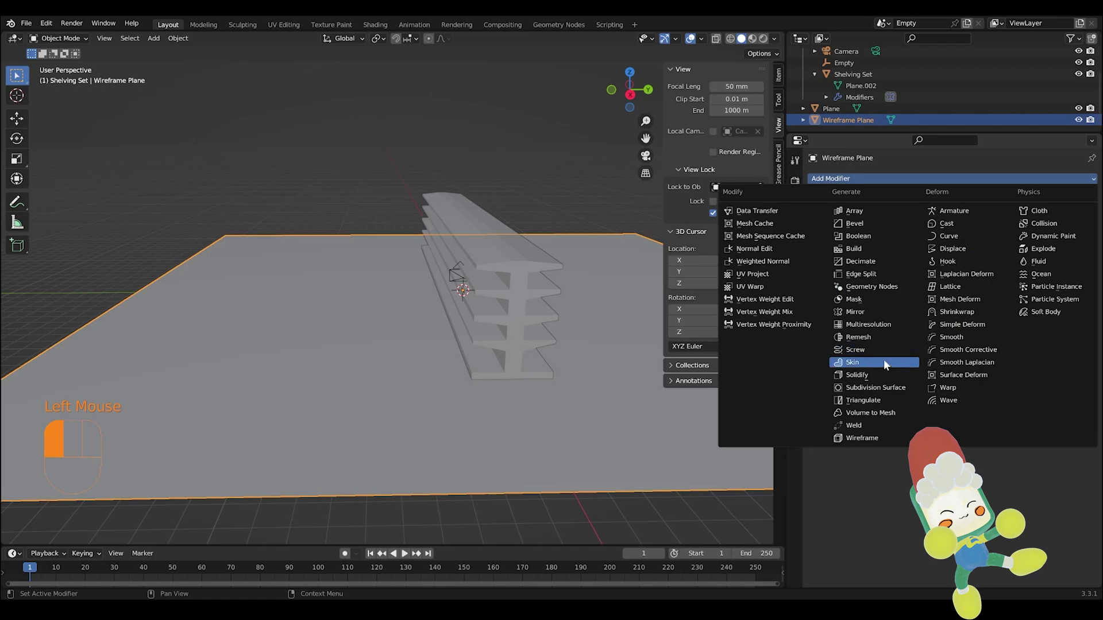
pyautogui.click(884, 388)
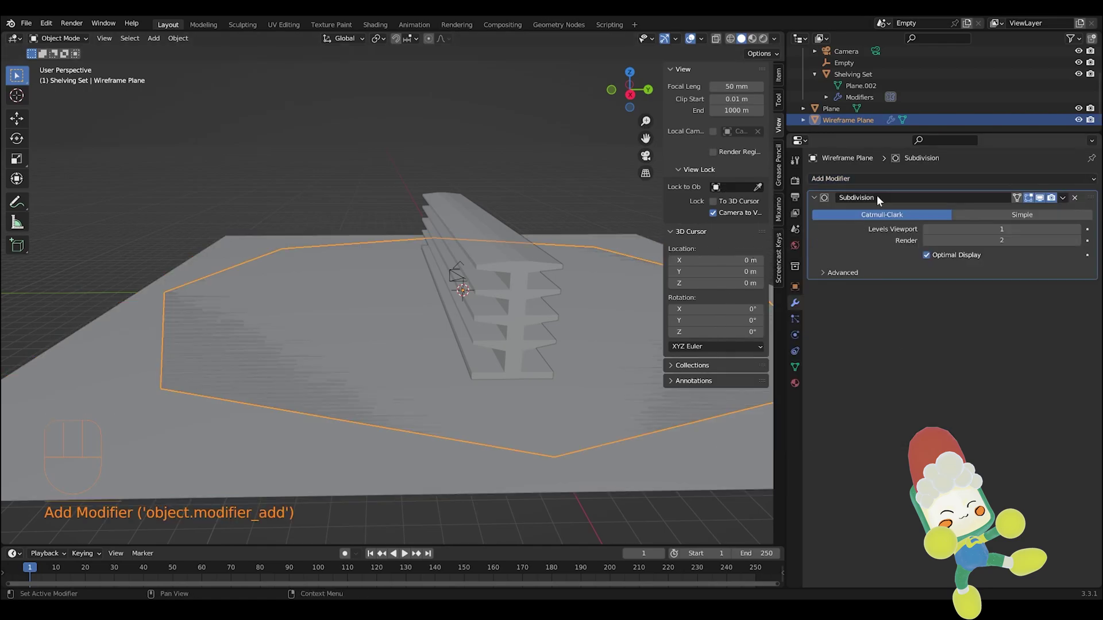
pyautogui.moveTo(993, 229); pyautogui.dragTo(1006, 243)
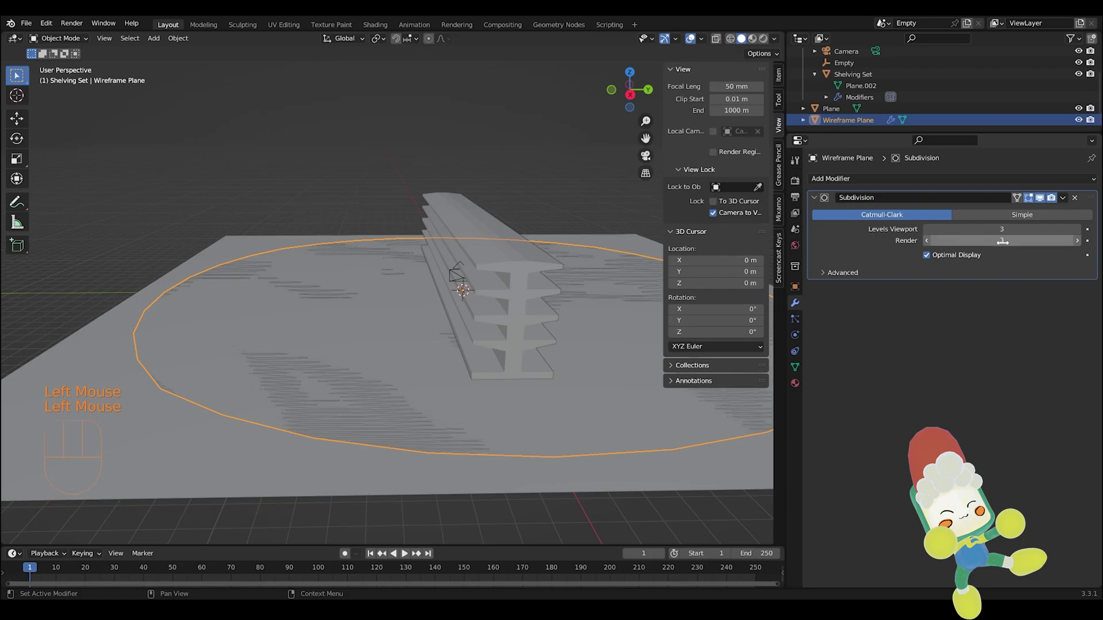
pyautogui.click(559, 416)
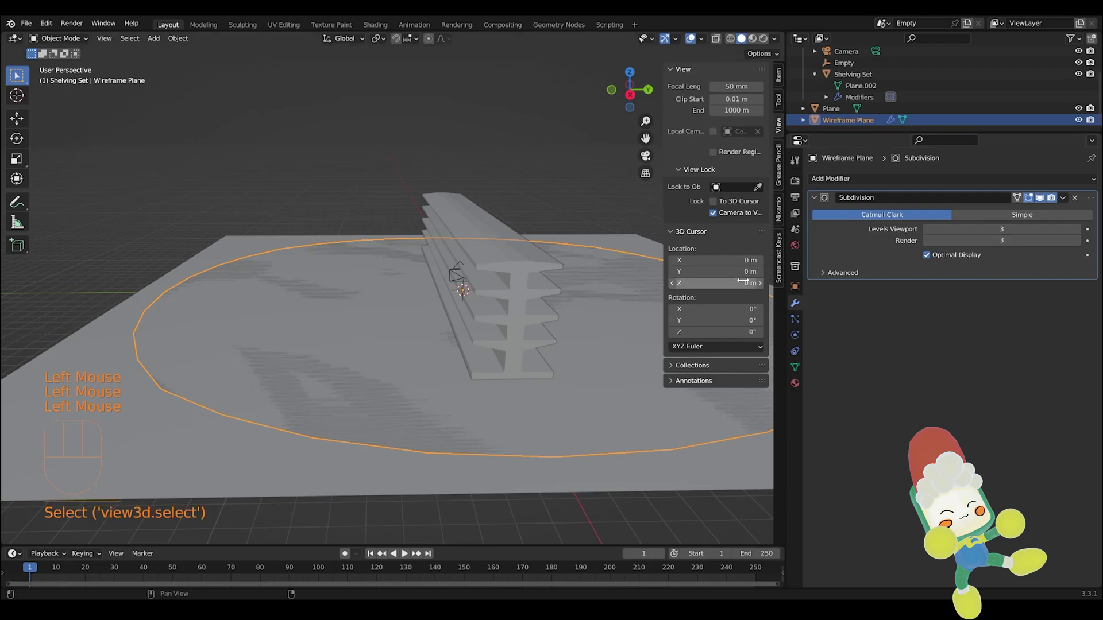
pyautogui.click(1057, 216)
pyautogui.scroll(-2, 454, 342)
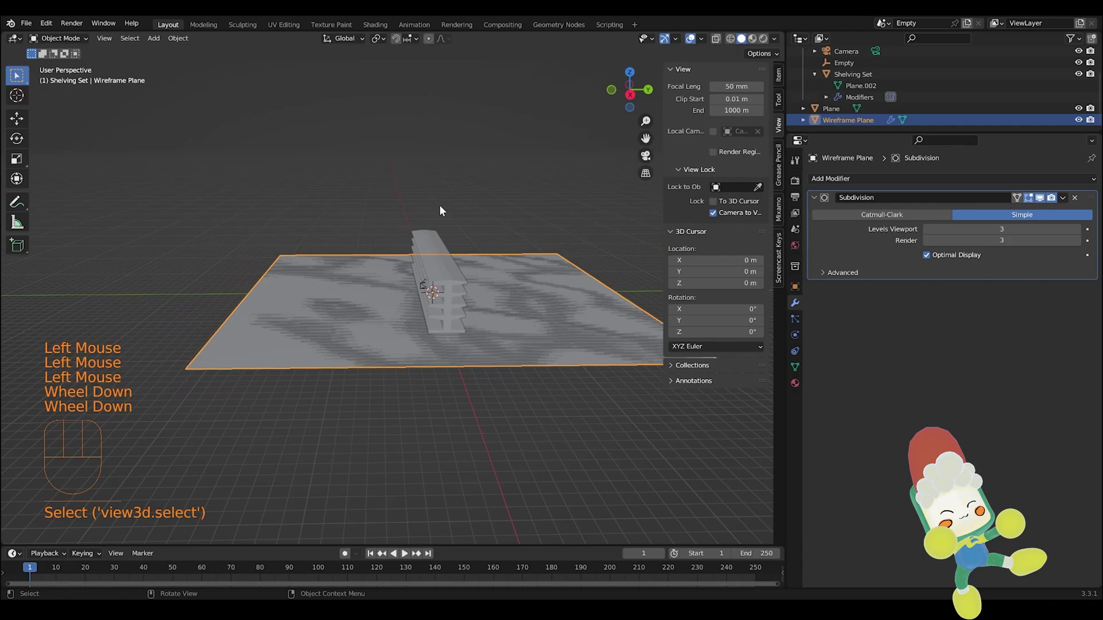
pyautogui.hotkey('ctrl', 's')
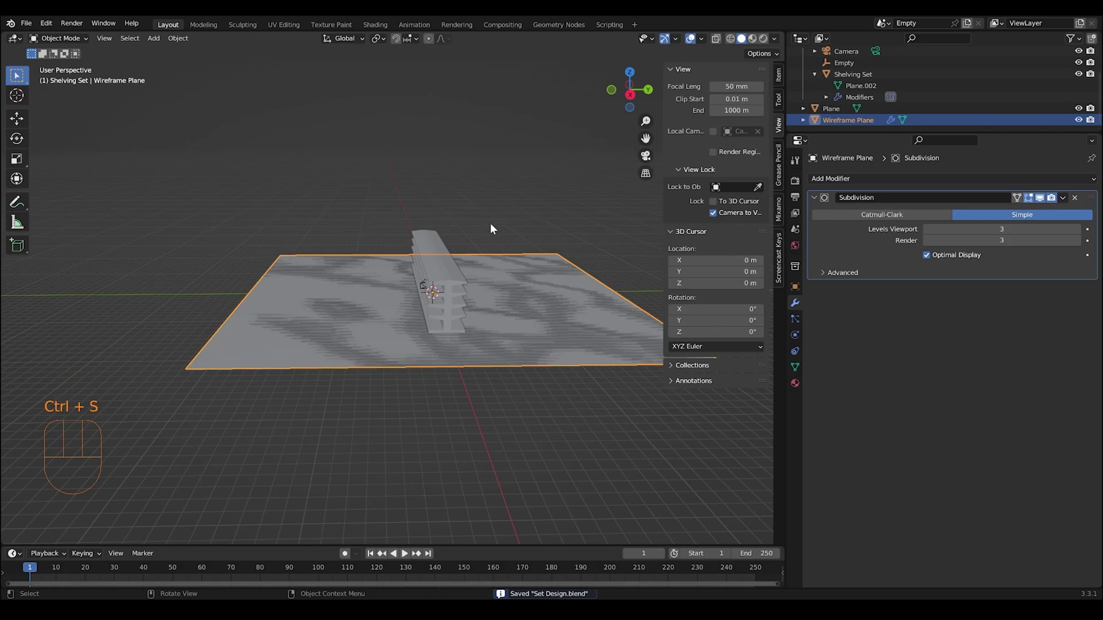
# - Switch to Material Preview shading and add a 0.02 m Wireframe modifier to Wireframe Plane
pyautogui.click(1037, 179)
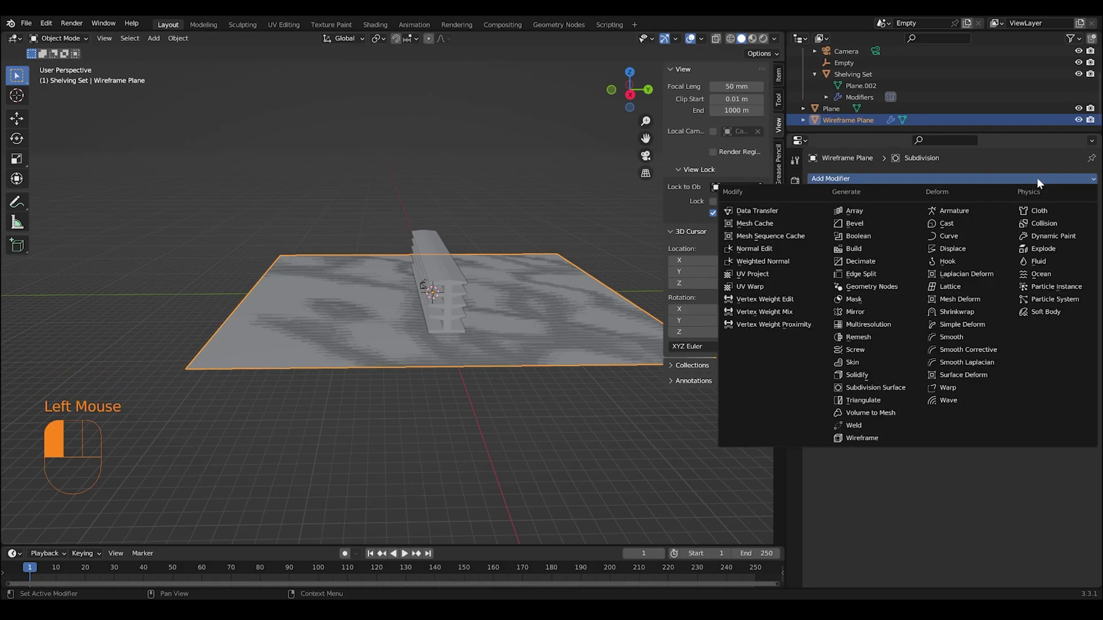
pyautogui.click(752, 38)
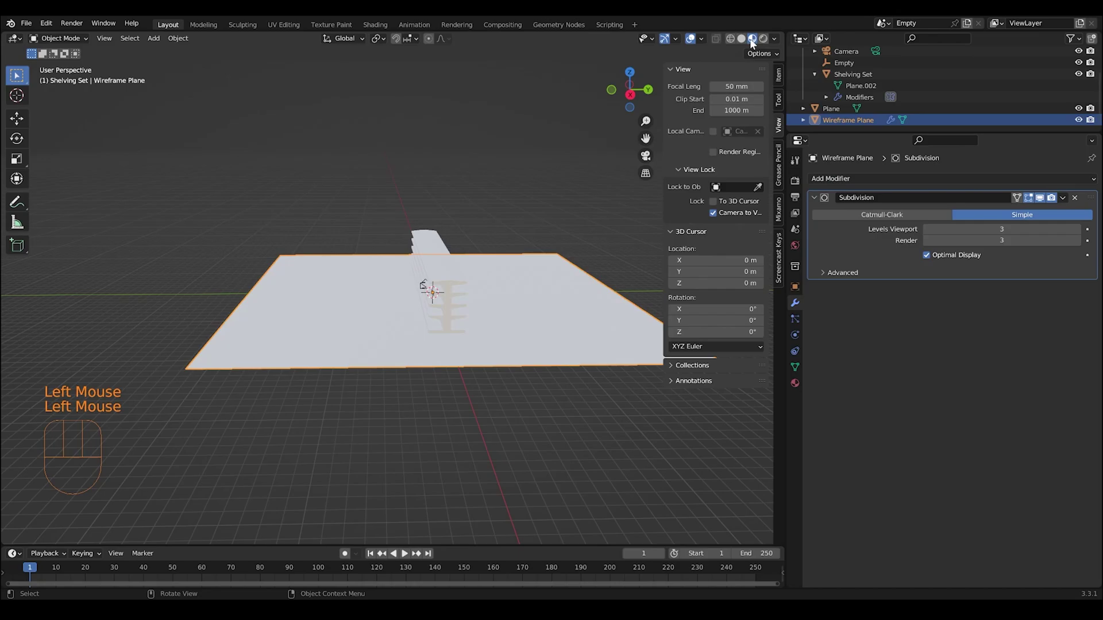
pyautogui.scroll(2, 486, 272)
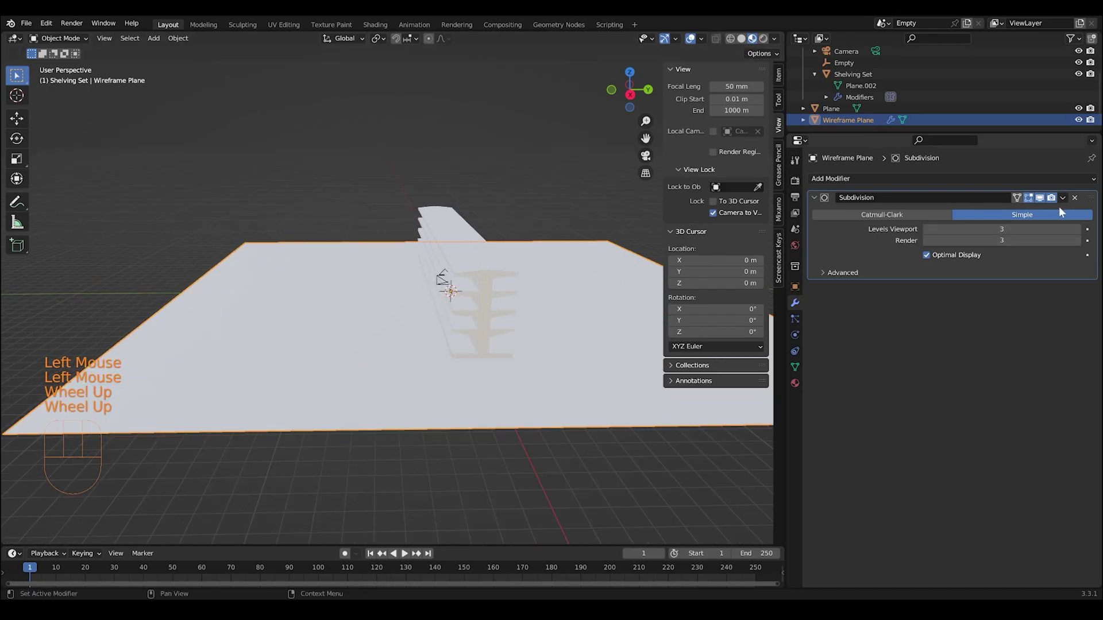
pyautogui.click(1060, 178)
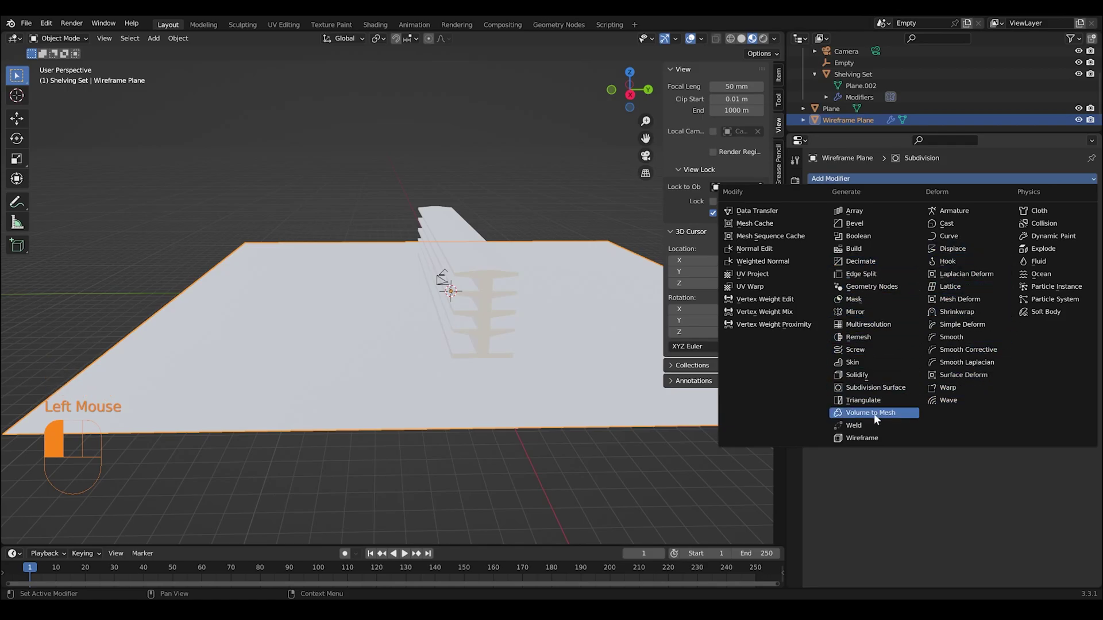
pyautogui.click(870, 437)
pyautogui.scroll(1, 419, 365)
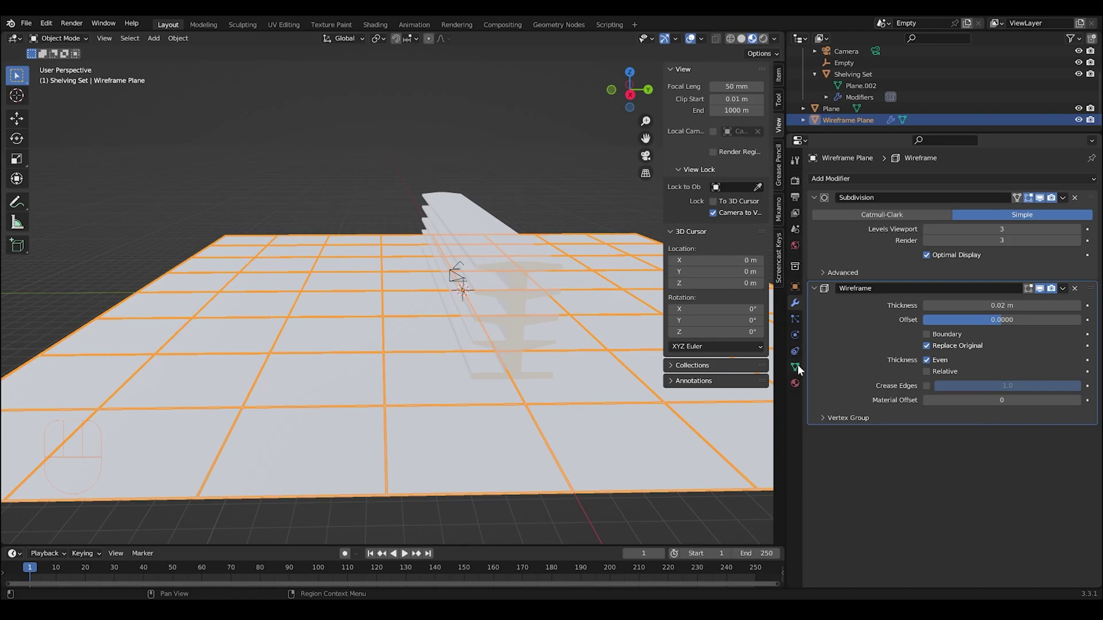
# - Create a new material for Wireframe Plane and tune its base colour to light blue
pyautogui.click(795, 384)
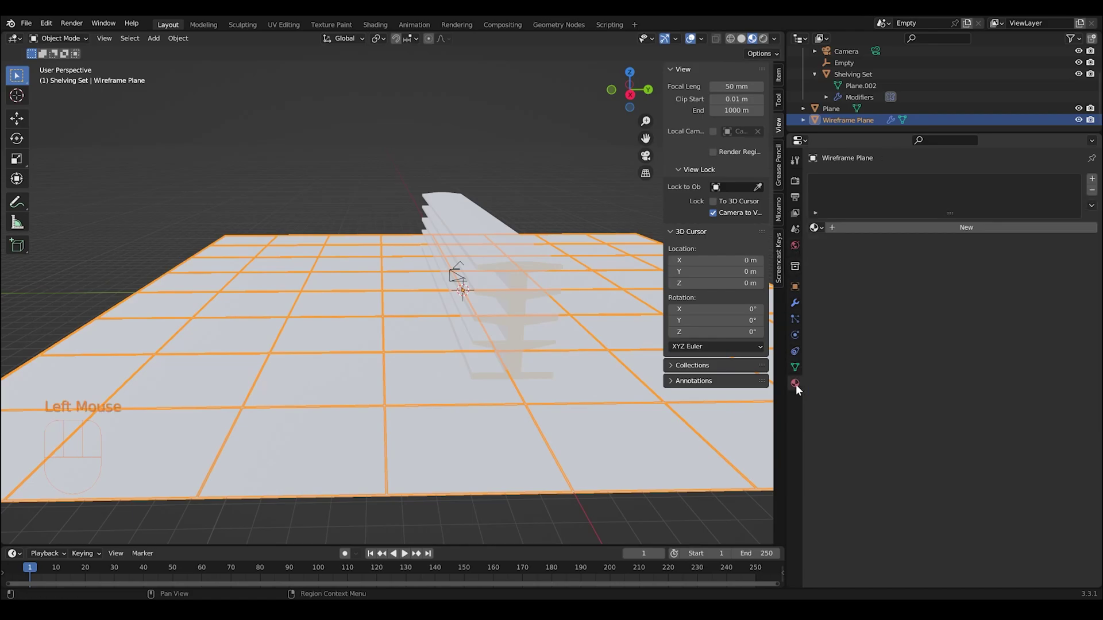
pyautogui.click(920, 227)
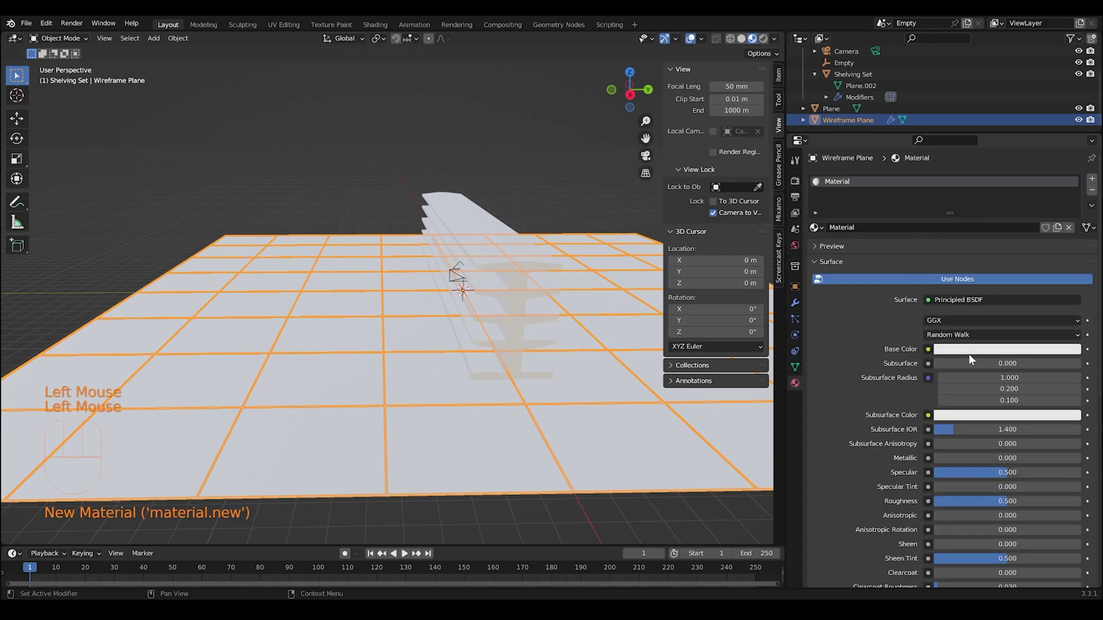
pyautogui.click(971, 352)
pyautogui.click(1015, 247)
pyautogui.click(1020, 244)
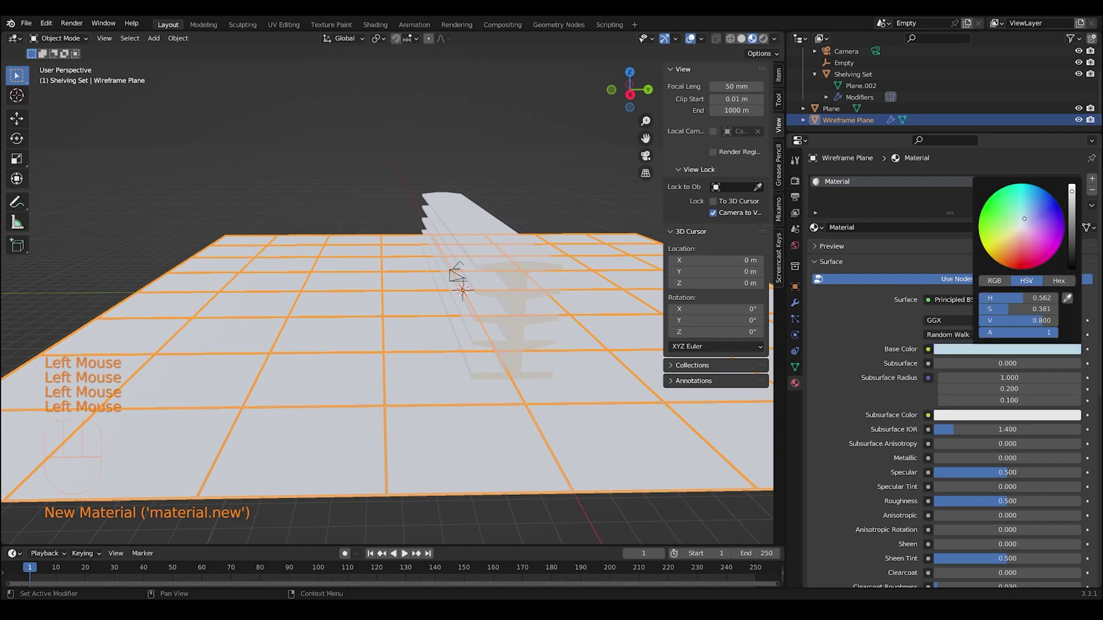
pyautogui.click(667, 522)
pyautogui.scroll(3, 486, 378)
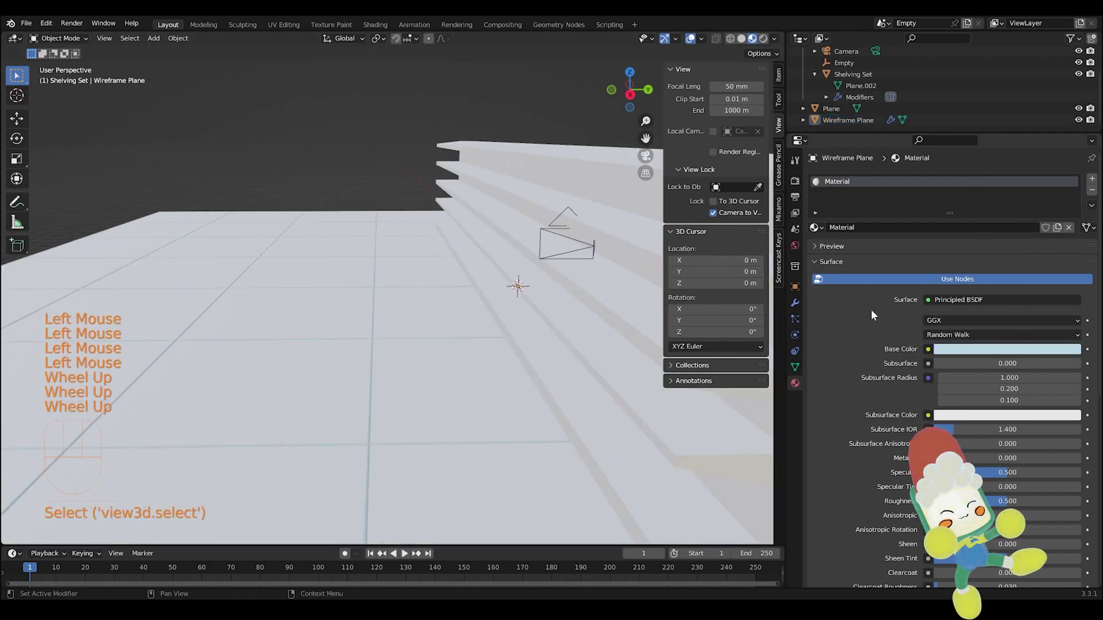
pyautogui.click(975, 351)
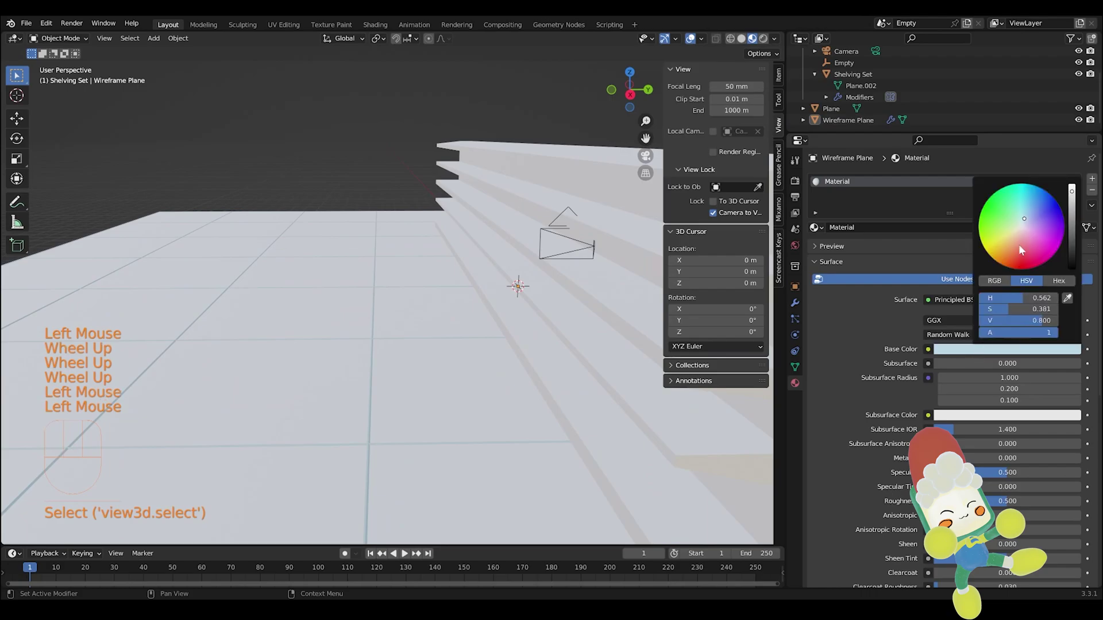
pyautogui.click(1028, 211)
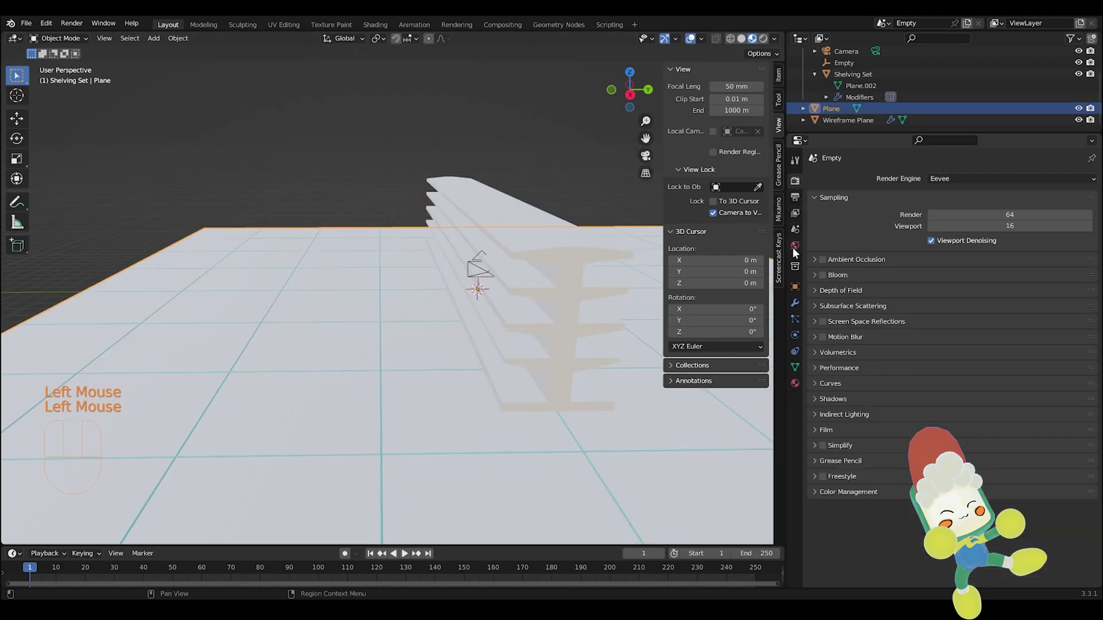
# - Raise Wireframe Plane's subdivision to level 5 for viewport and render, Optimal Display off
pyautogui.click(795, 302)
pyautogui.click(579, 426)
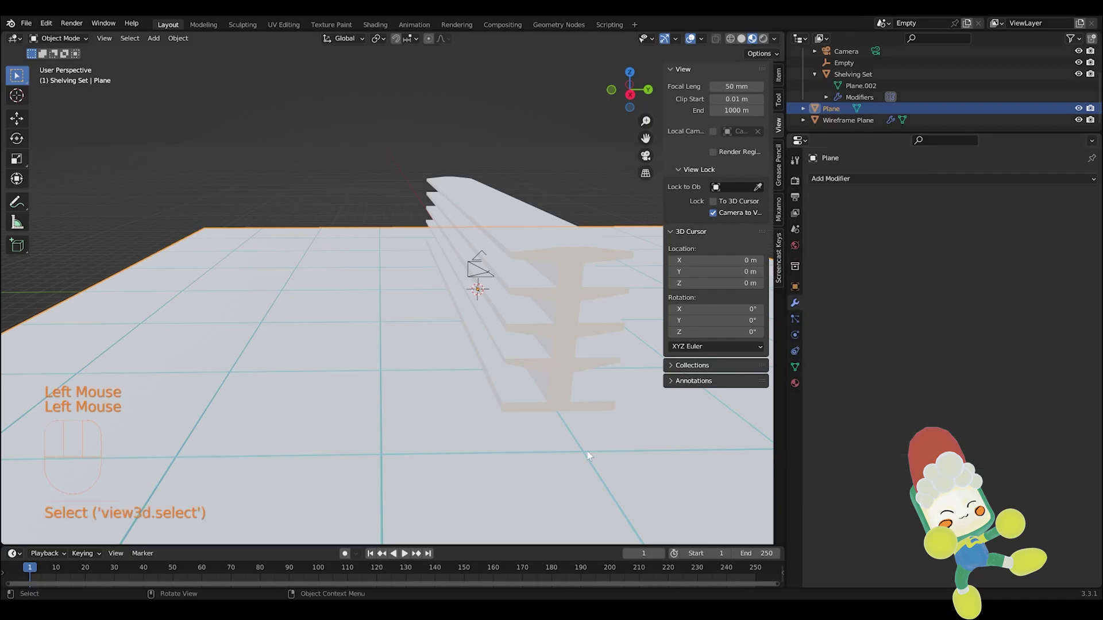
pyautogui.click(582, 452)
pyautogui.click(581, 452)
pyautogui.click(581, 452)
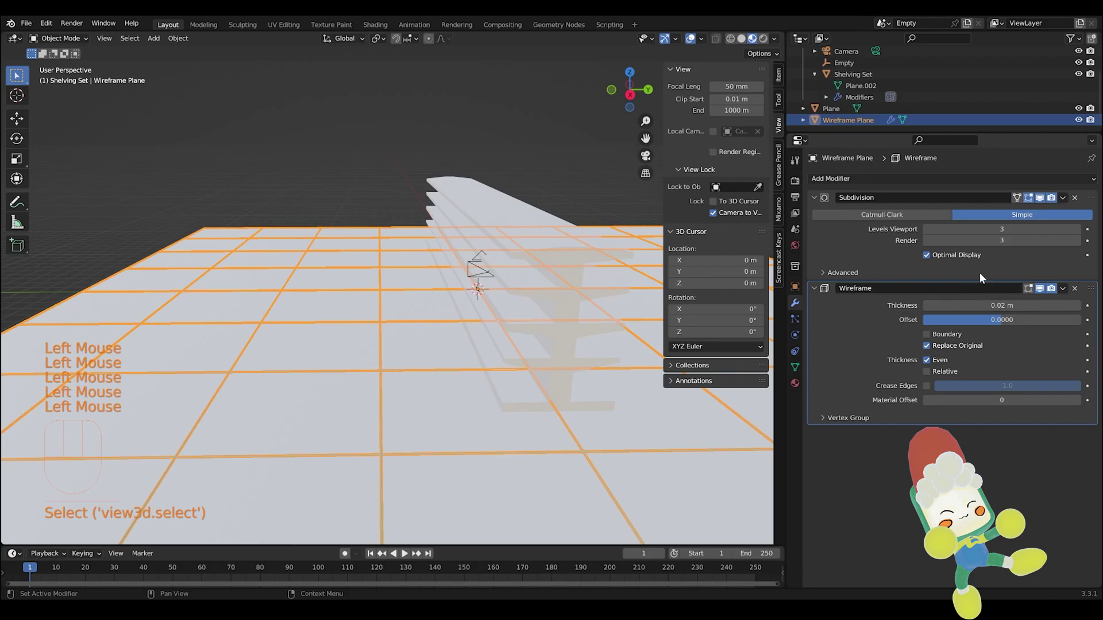
pyautogui.click(998, 230)
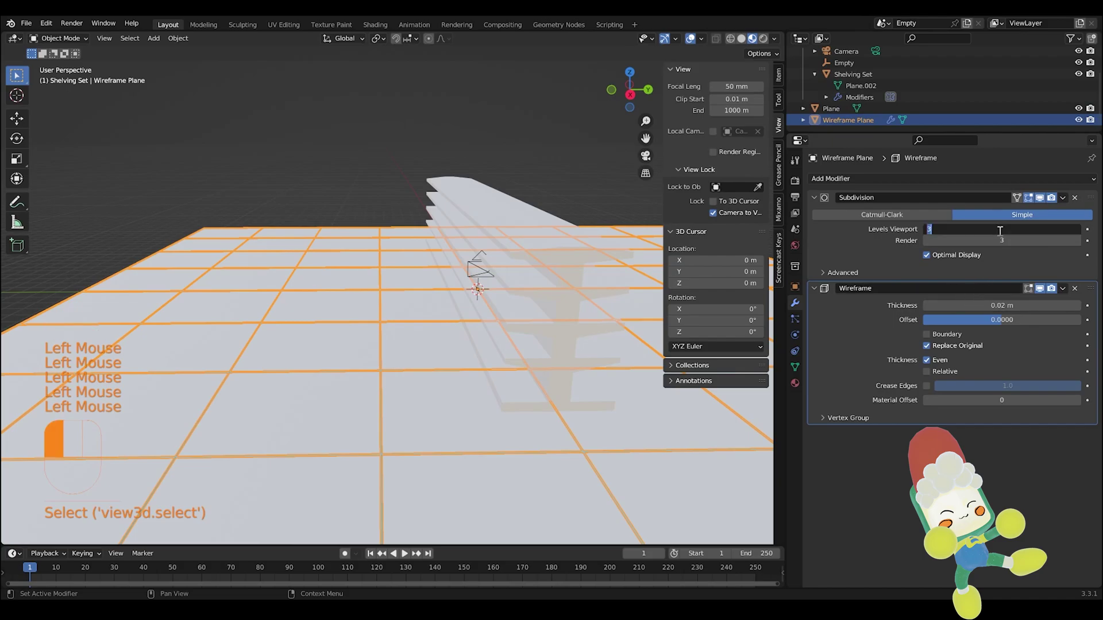
pyautogui.write('5')
pyautogui.press('Return')
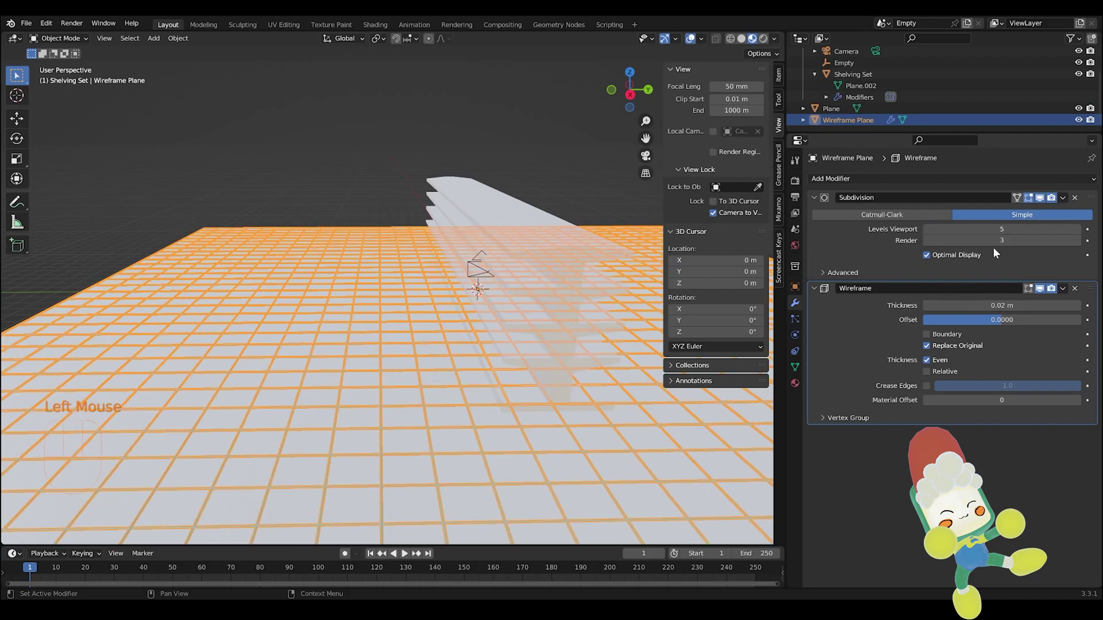
pyautogui.click(994, 245)
pyautogui.press('Return')
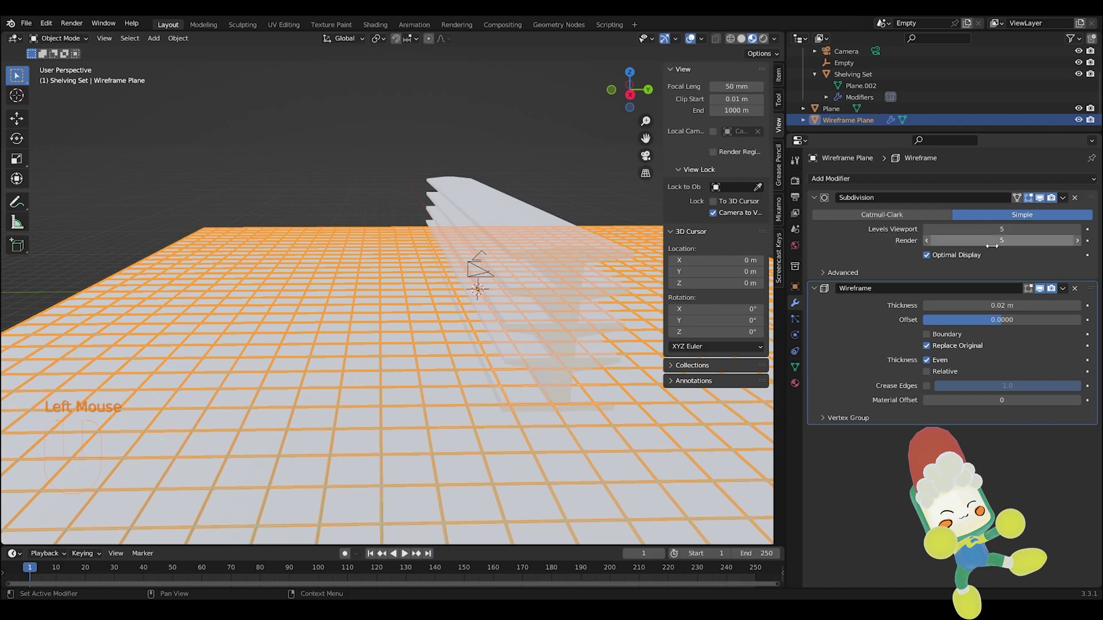
pyautogui.click(991, 257)
# - Select the Wireframe Plane grid, then add the Plane as the active object
pyautogui.click(472, 419)
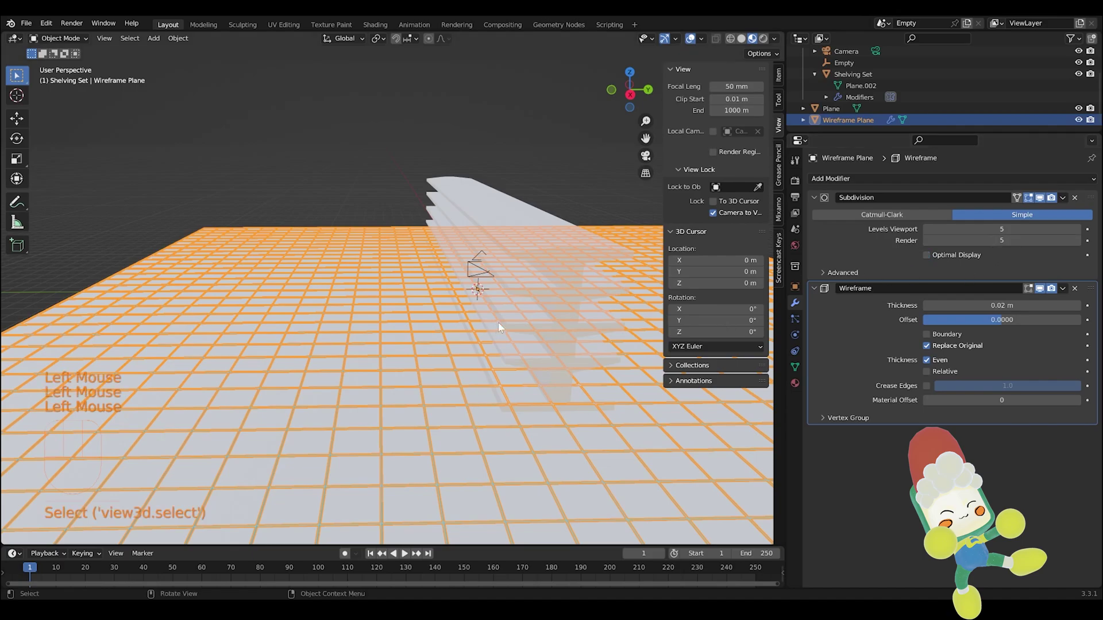
pyautogui.click(387, 150)
pyautogui.scroll(4, 488, 388)
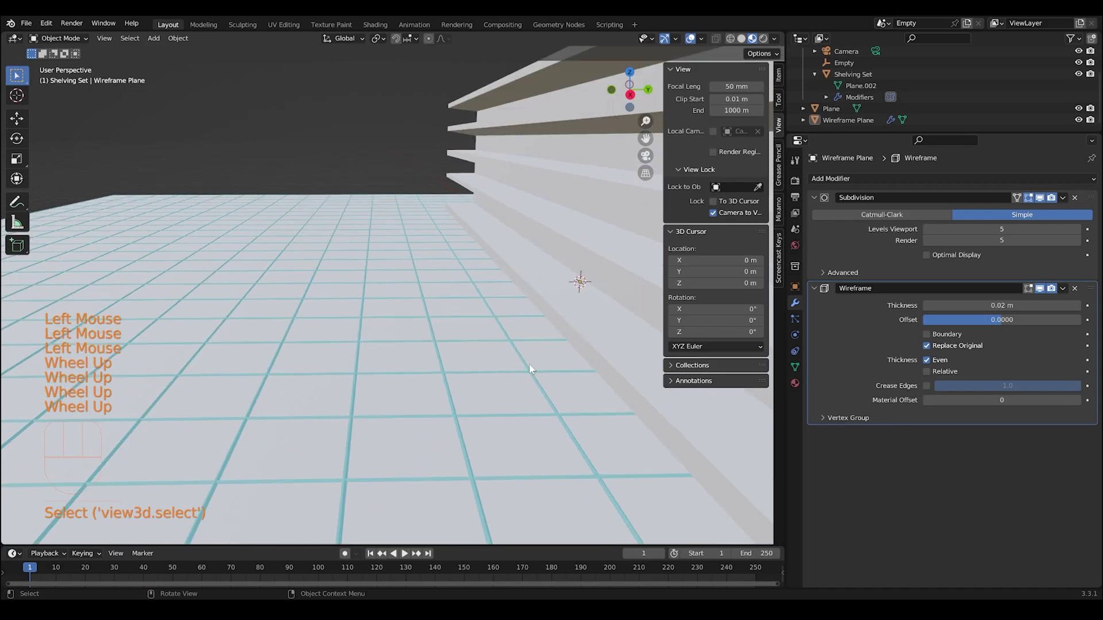
pyautogui.scroll(-1, 487, 356)
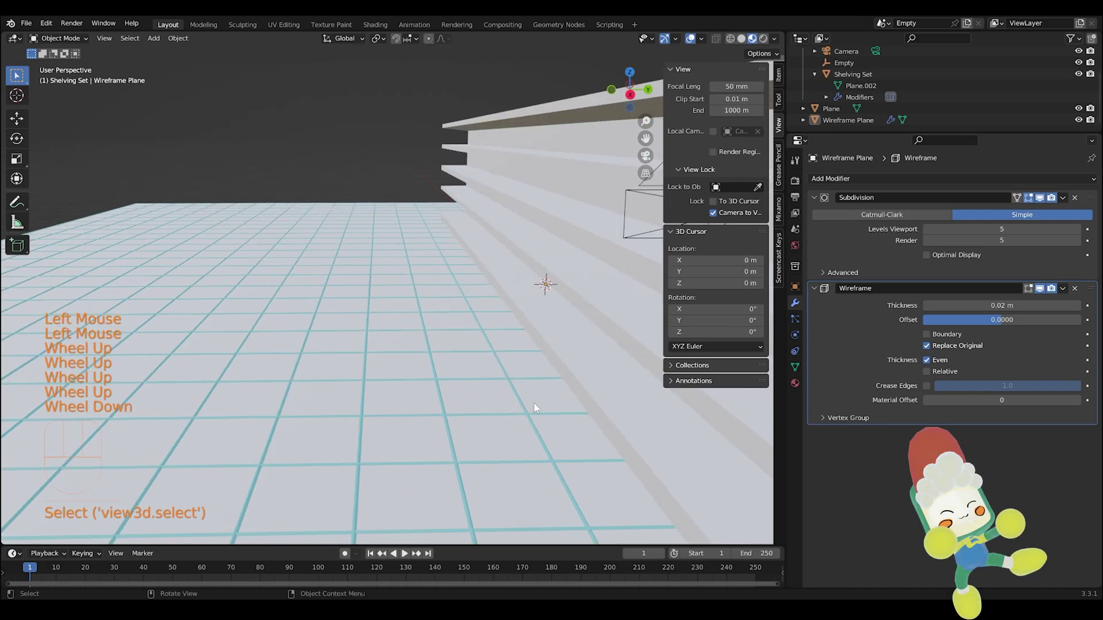
pyautogui.click(519, 416)
pyautogui.click(522, 414)
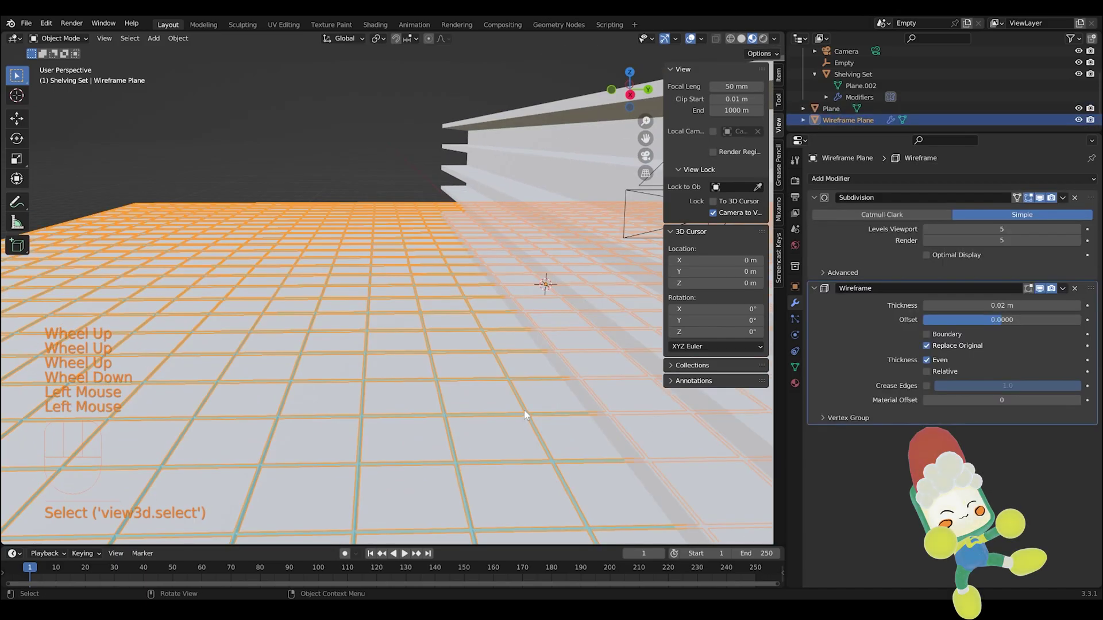
pyautogui.click(524, 411)
pyautogui.keyDown('shift'); pyautogui.click(518, 435); pyautogui.keyUp('shift')
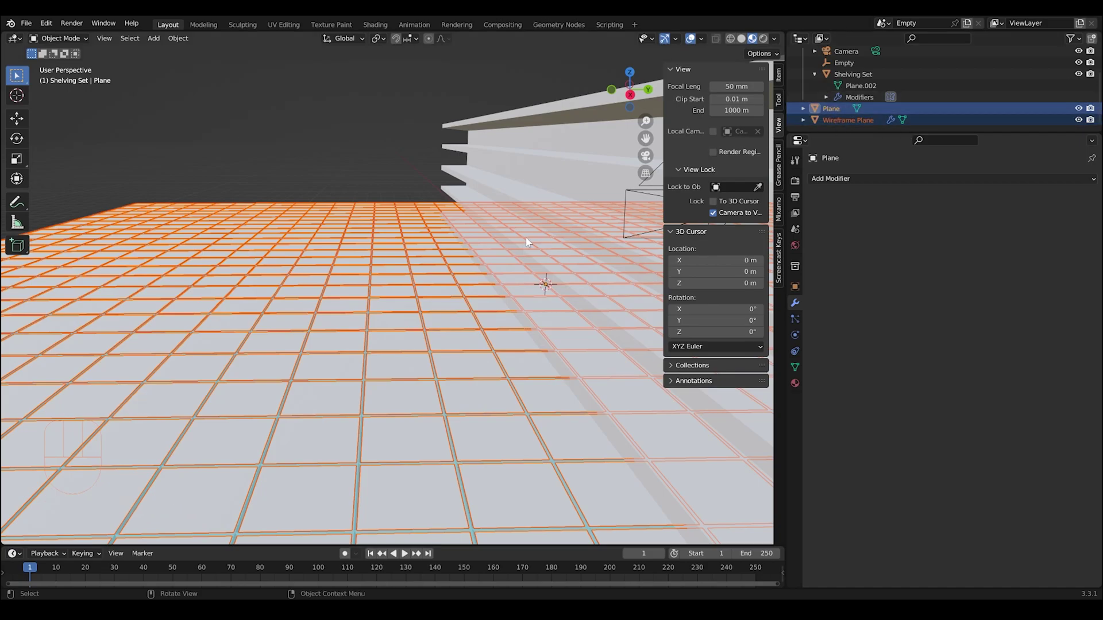
# - Parent Wireframe Plane to the Plane via Ctrl+P > Object and expand Plane in the outliner
pyautogui.hotkey('shift', 'p')
pyautogui.hotkey('ctrl', 'p')
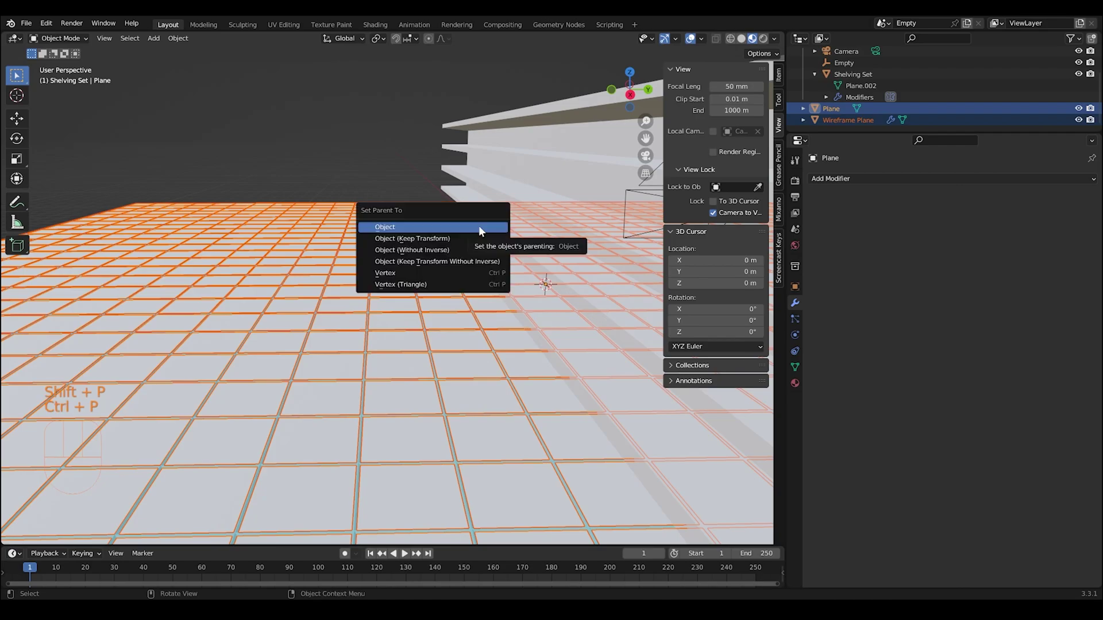
pyautogui.click(480, 230)
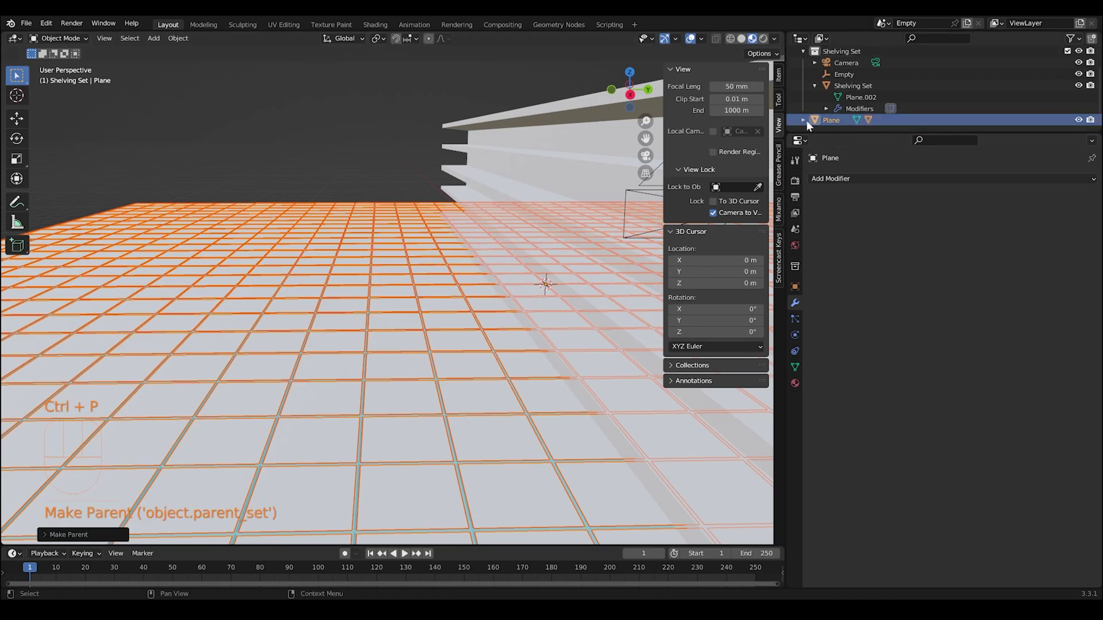
pyautogui.click(803, 120)
pyautogui.scroll(-1, 802, 119)
pyautogui.click(551, 391)
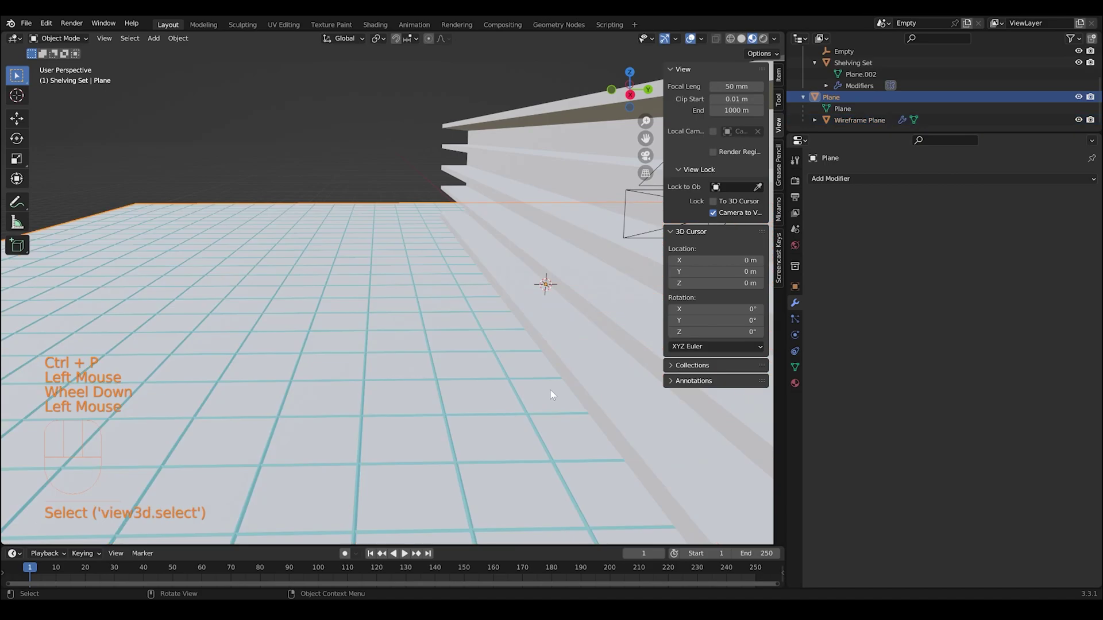
pyautogui.click(548, 391)
# - Move the Plane with its grid, then set wireframe thickness to 0.05 m and then thinner
pyautogui.press('g')
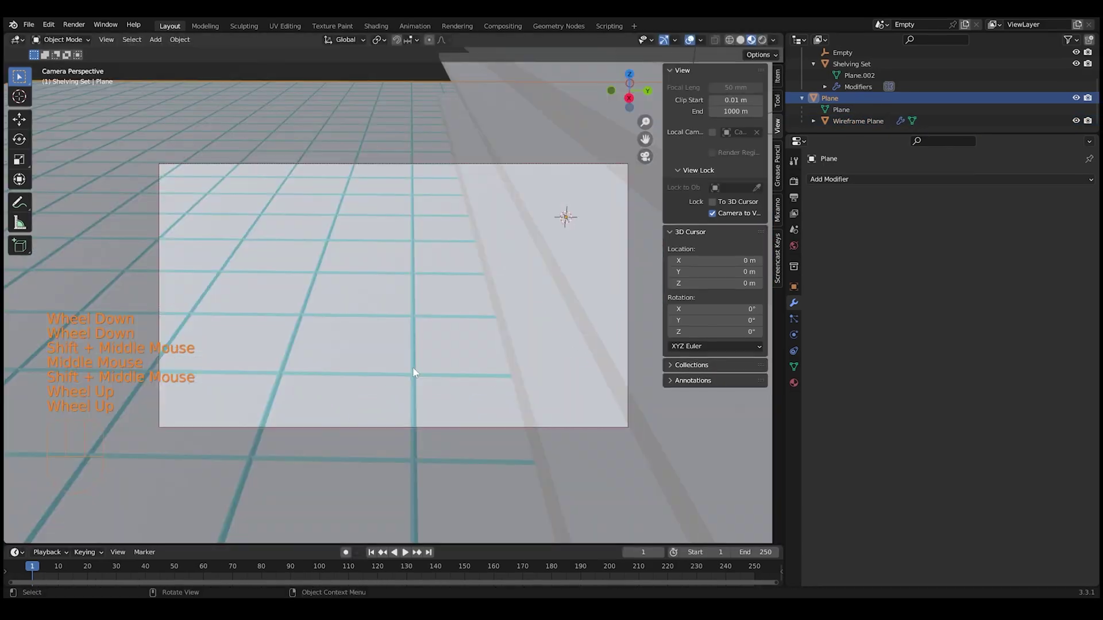
pyautogui.click(413, 367)
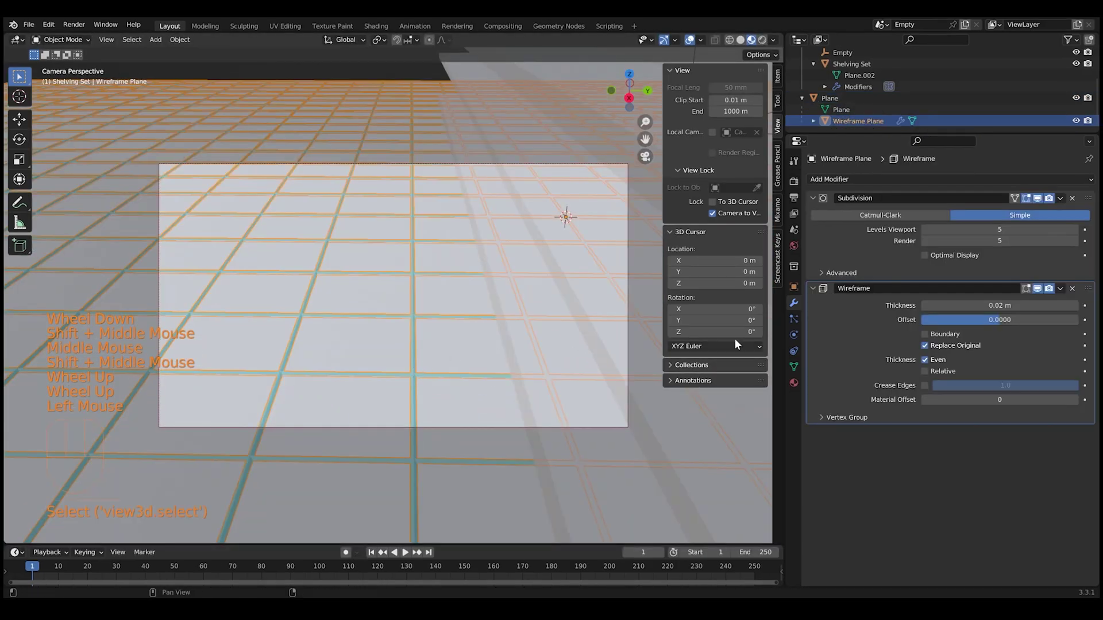
pyautogui.click(1000, 306)
pyautogui.write('.0')
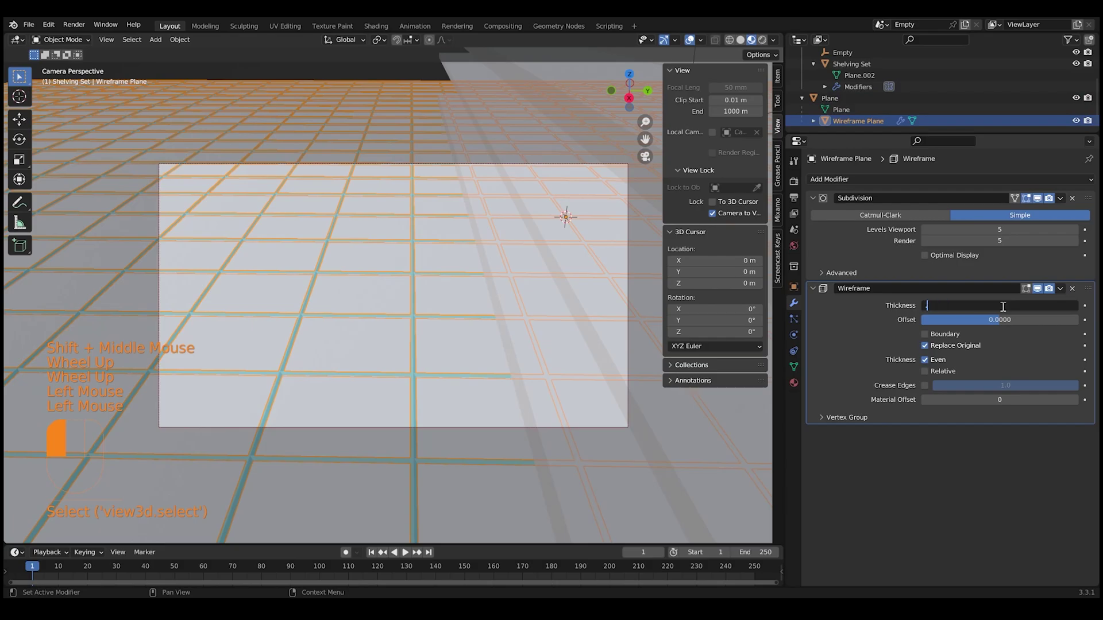
pyautogui.write('5')
pyautogui.press('Return')
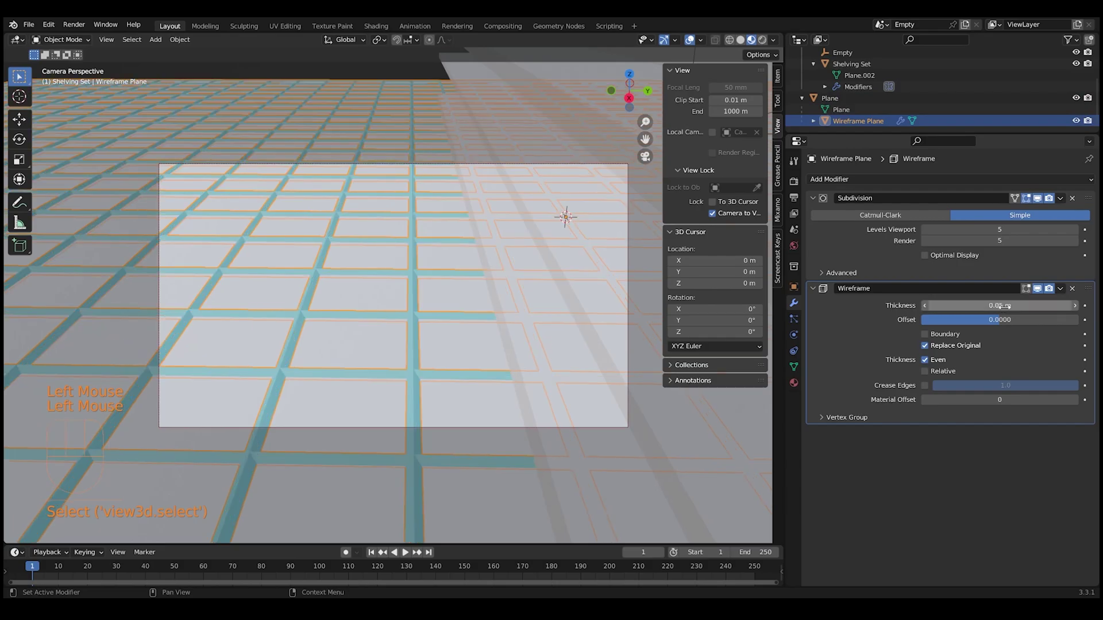
pyautogui.click(1005, 308)
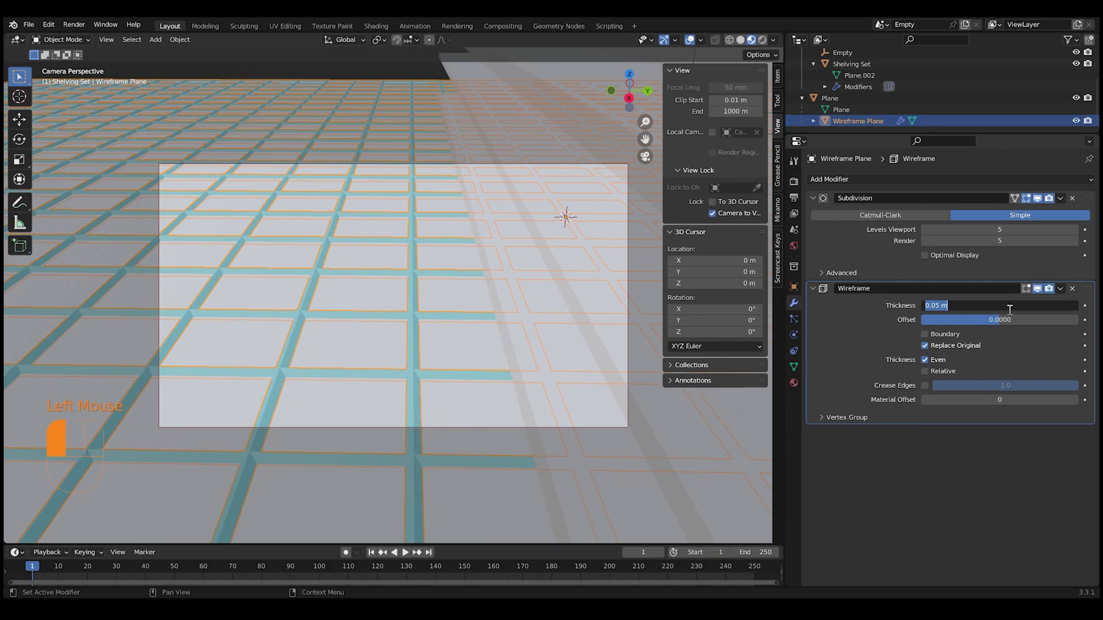
pyautogui.write('.00')
pyautogui.press('Return')
# - Select the Shelving Set and orbit the view around it
pyautogui.click(517, 346)
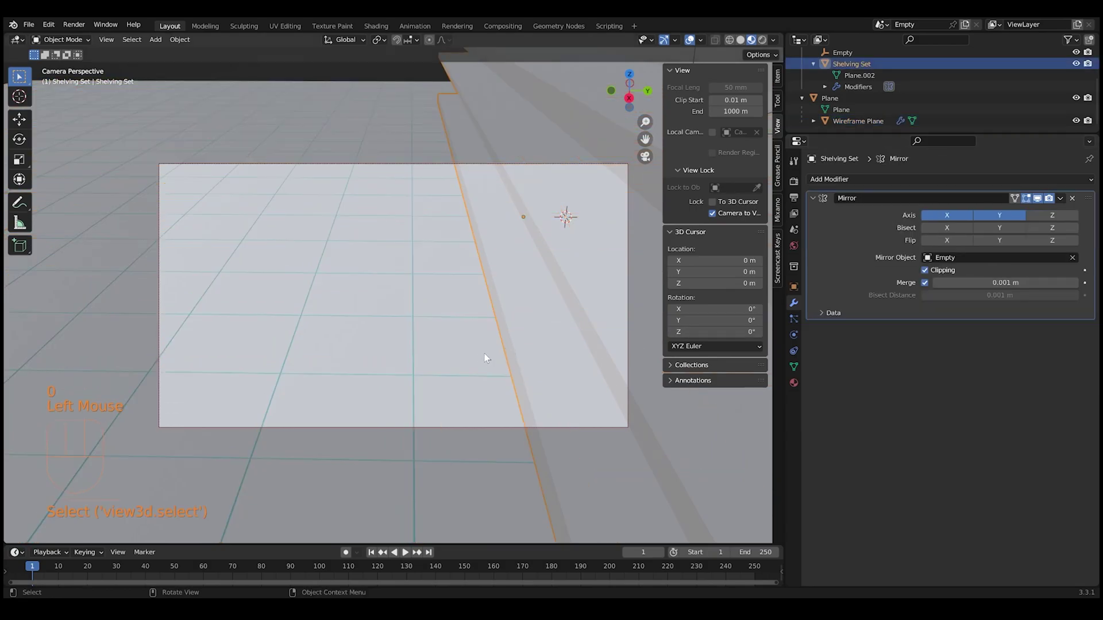
pyautogui.moveTo(485, 356); pyautogui.dragTo(506, 364, button='middle')
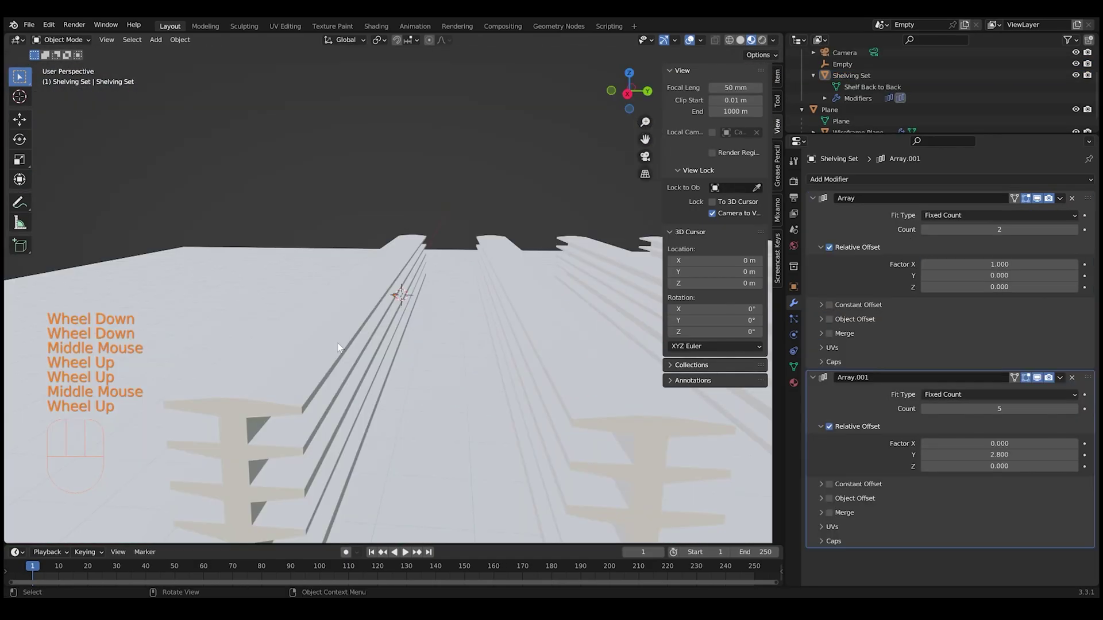
pyautogui.click(338, 346)
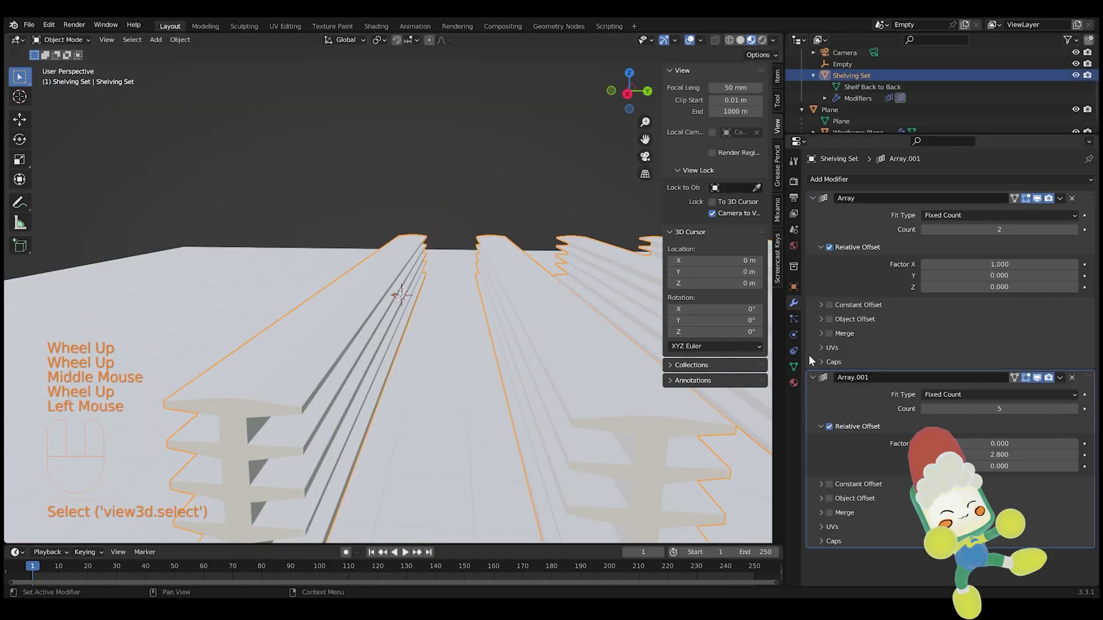
# - Give the Shelving Set a new material, Material.001, with a pale green base colour
pyautogui.click(793, 383)
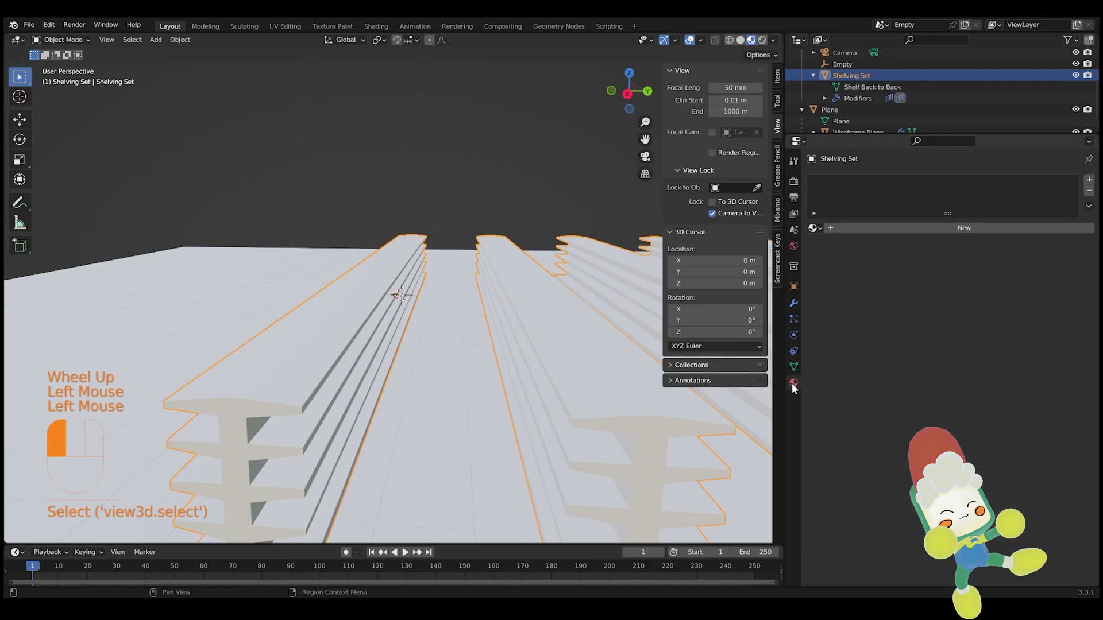
pyautogui.click(901, 228)
pyautogui.click(985, 348)
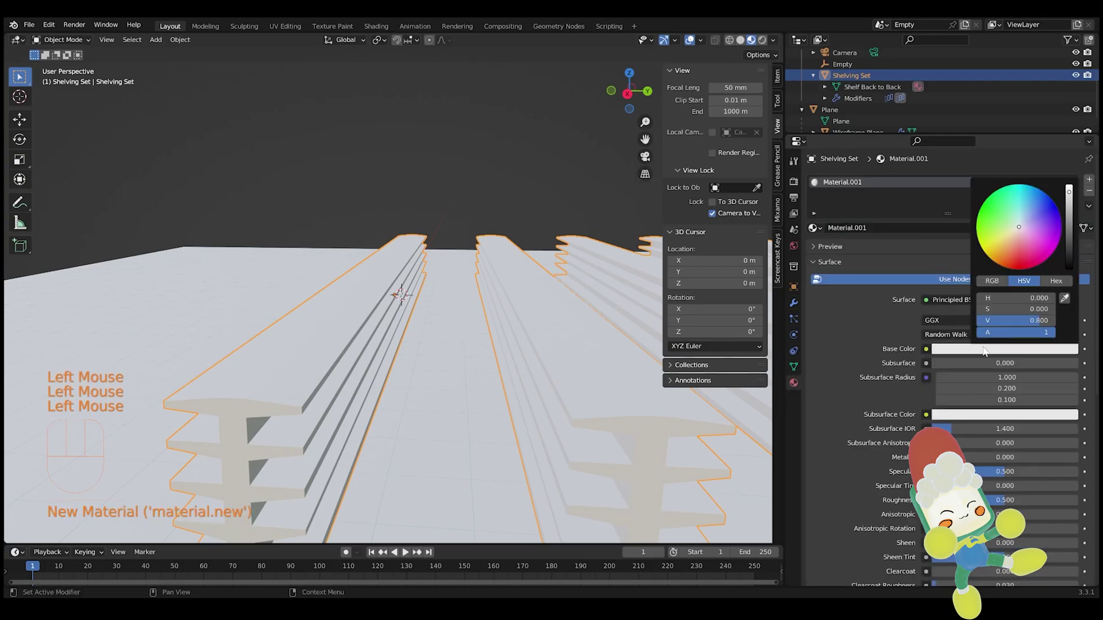
pyautogui.click(1013, 242)
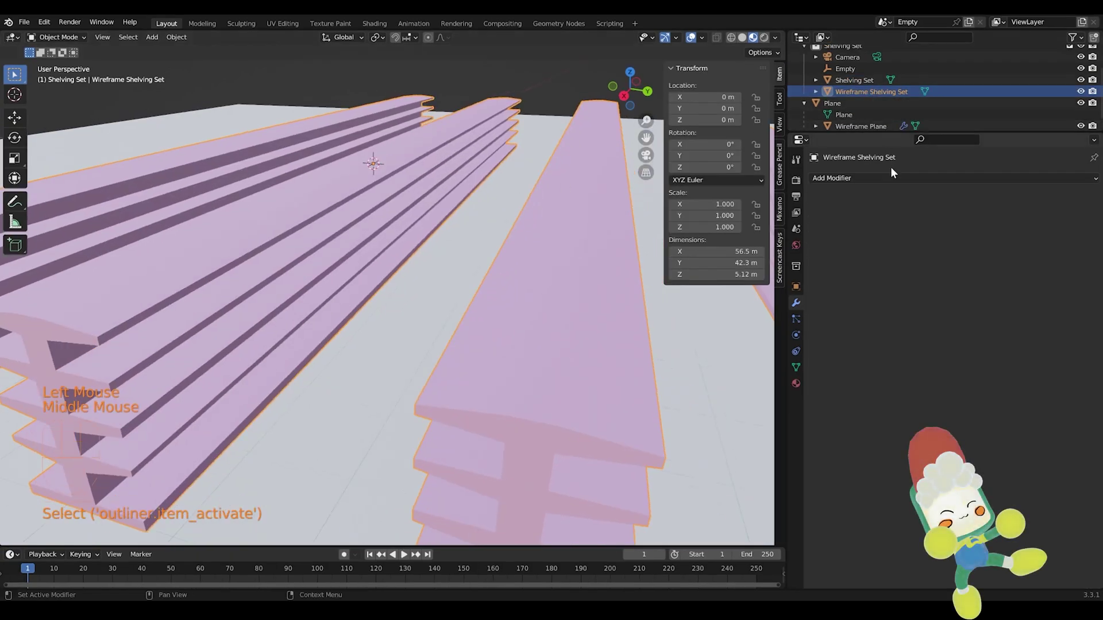
# - Add a 0.02 m Wireframe modifier to Wireframe Shelving Set and inspect its edge cage
pyautogui.click(890, 177)
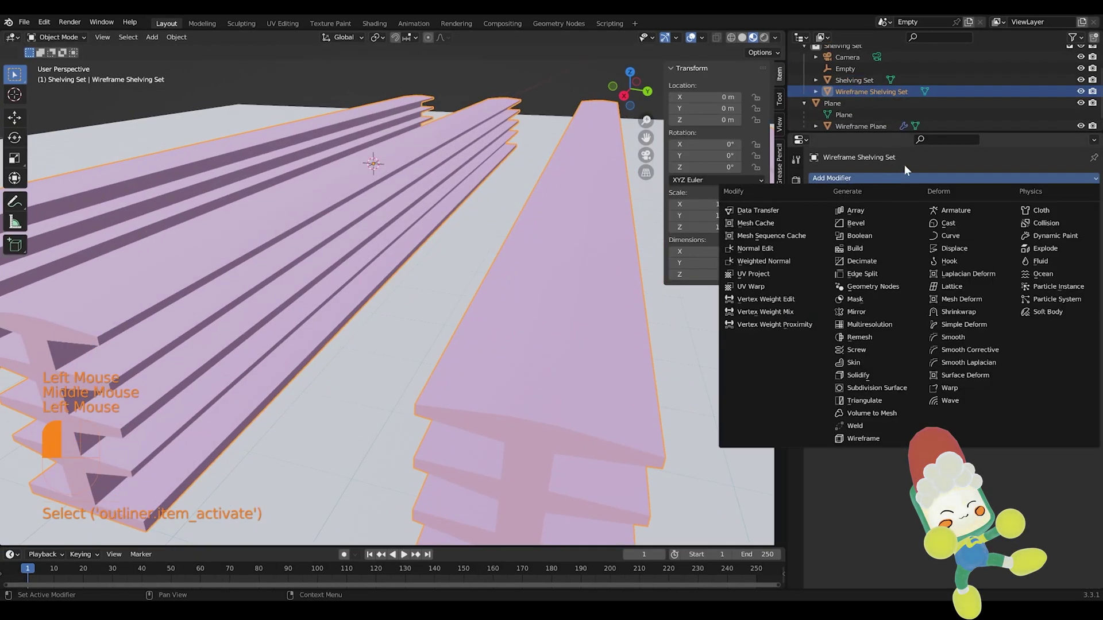
pyautogui.click(875, 436)
pyautogui.moveTo(519, 349); pyautogui.dragTo(486, 350, button='middle')
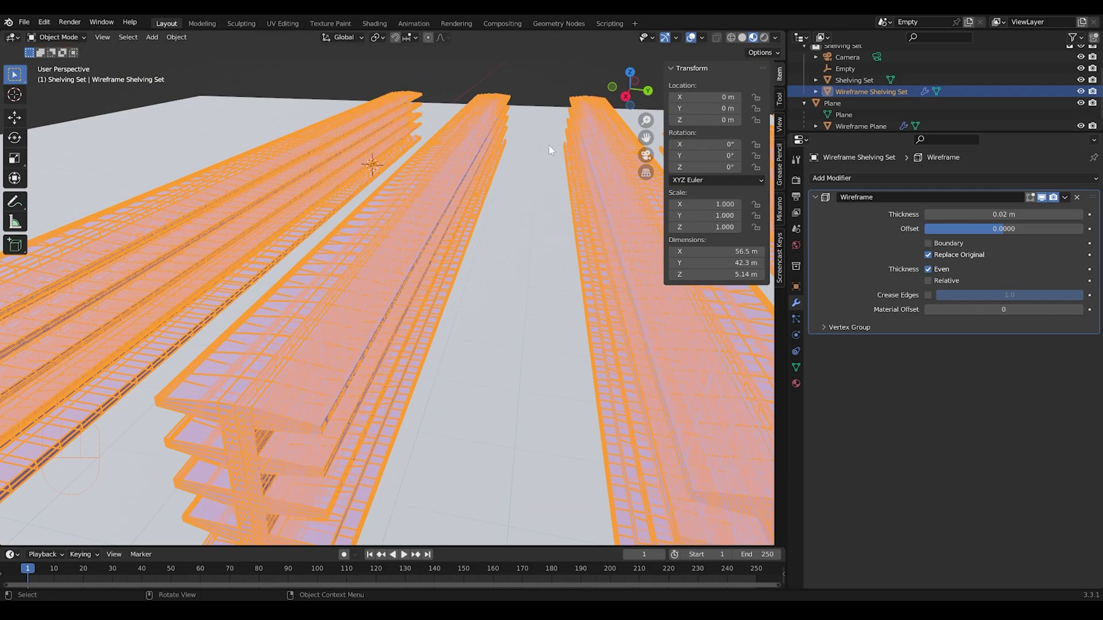
pyautogui.scroll(1, 502, 206)
pyautogui.scroll(-1, 501, 208)
pyautogui.keyDown('shift'); pyautogui.moveTo(500, 256); pyautogui.dragTo(516, 219, button='middle'); pyautogui.keyUp('shift')
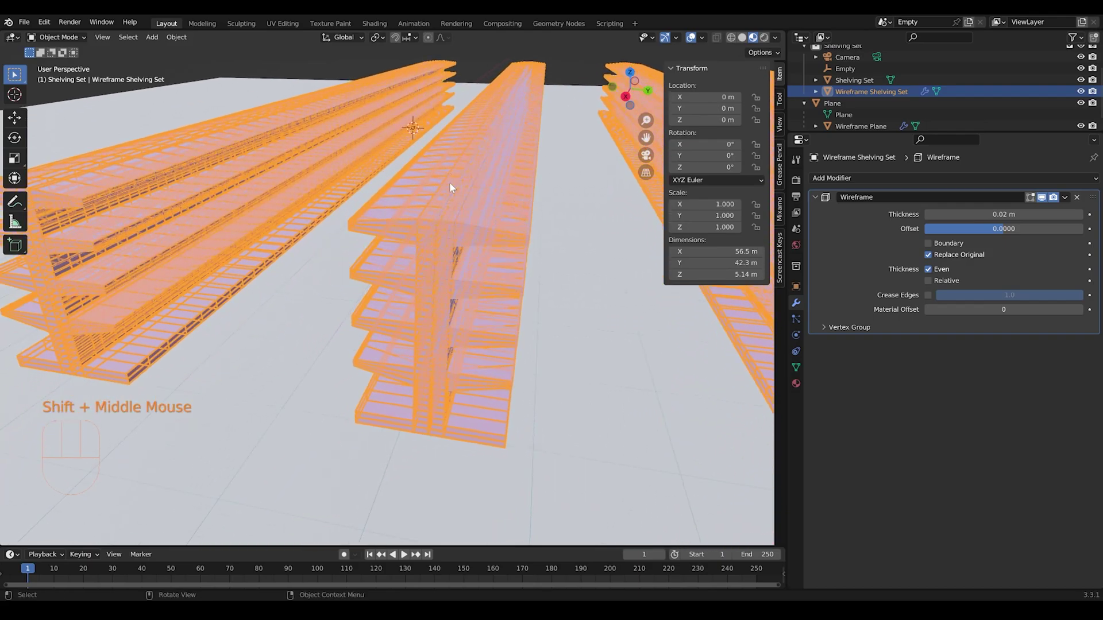
pyautogui.scroll(2, 449, 182)
pyautogui.scroll(-1, 449, 182)
pyautogui.scroll(-1, 449, 184)
pyautogui.scroll(-1, 457, 197)
pyautogui.scroll(1, 457, 198)
pyautogui.moveTo(457, 198)
pyautogui.mouseDown(button='middle')
pyautogui.moveTo(433, 197)
pyautogui.moveTo(496, 171)
pyautogui.moveTo(455, 193)
pyautogui.mouseUp(button='middle')
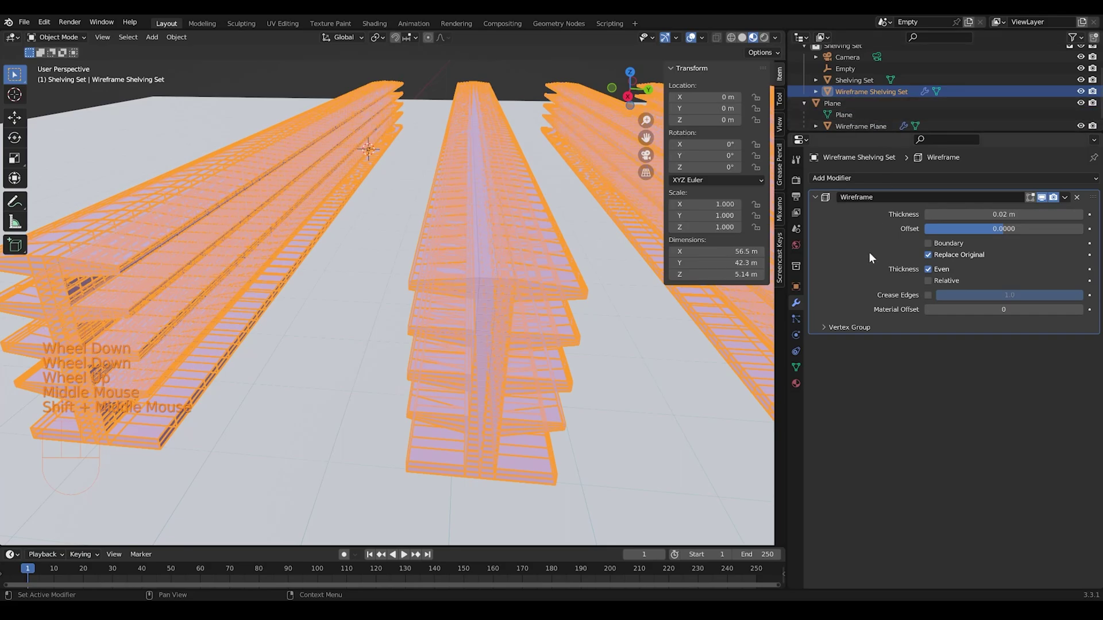
# - Try recolouring the shared shelving material, then select the Wireframe Shelving Set
pyautogui.click(796, 384)
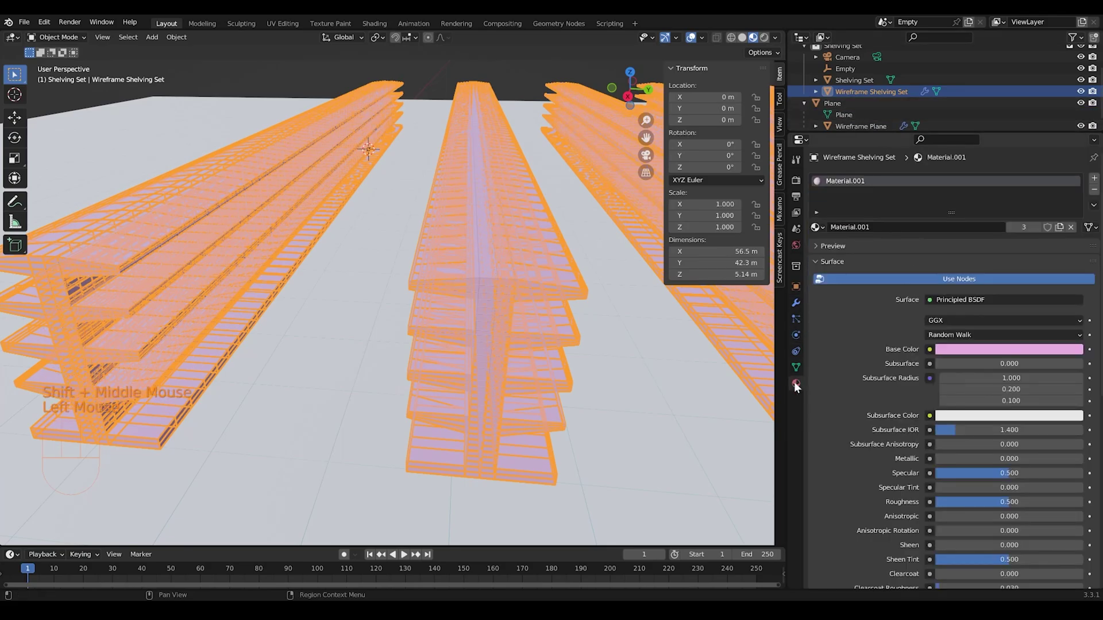
pyautogui.click(985, 352)
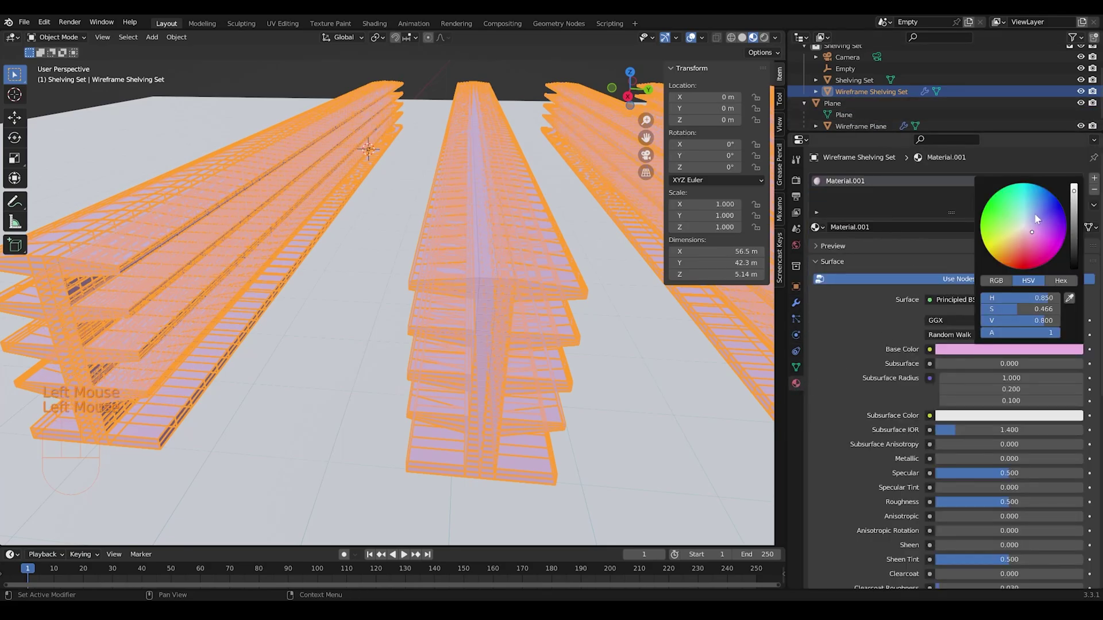
pyautogui.moveTo(1034, 212); pyautogui.dragTo(1035, 221)
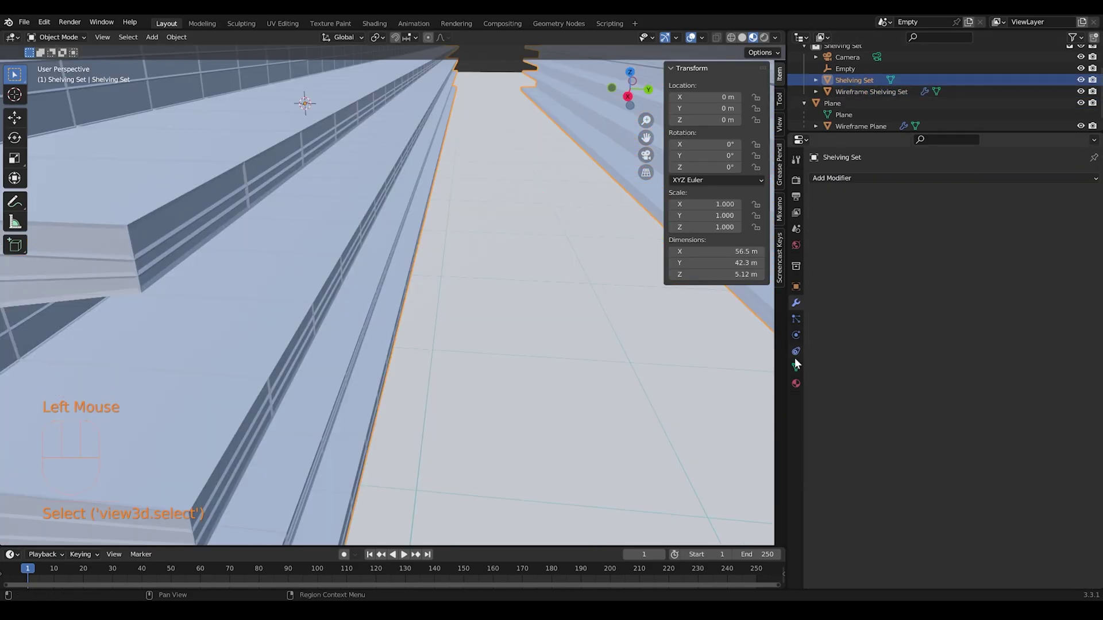
pyautogui.click(796, 383)
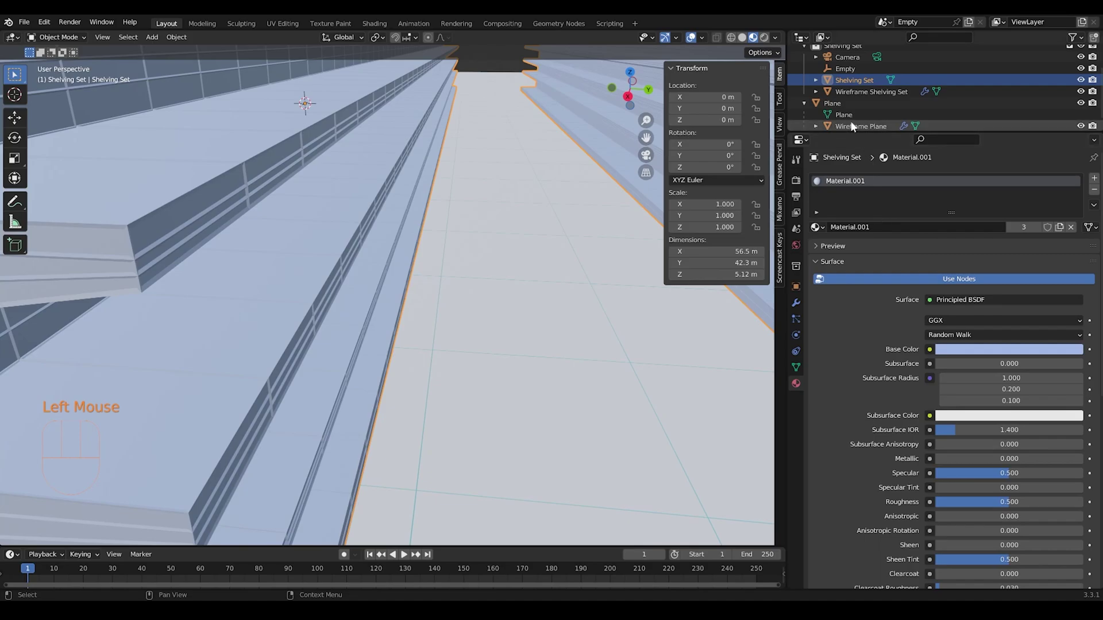
pyautogui.click(864, 91)
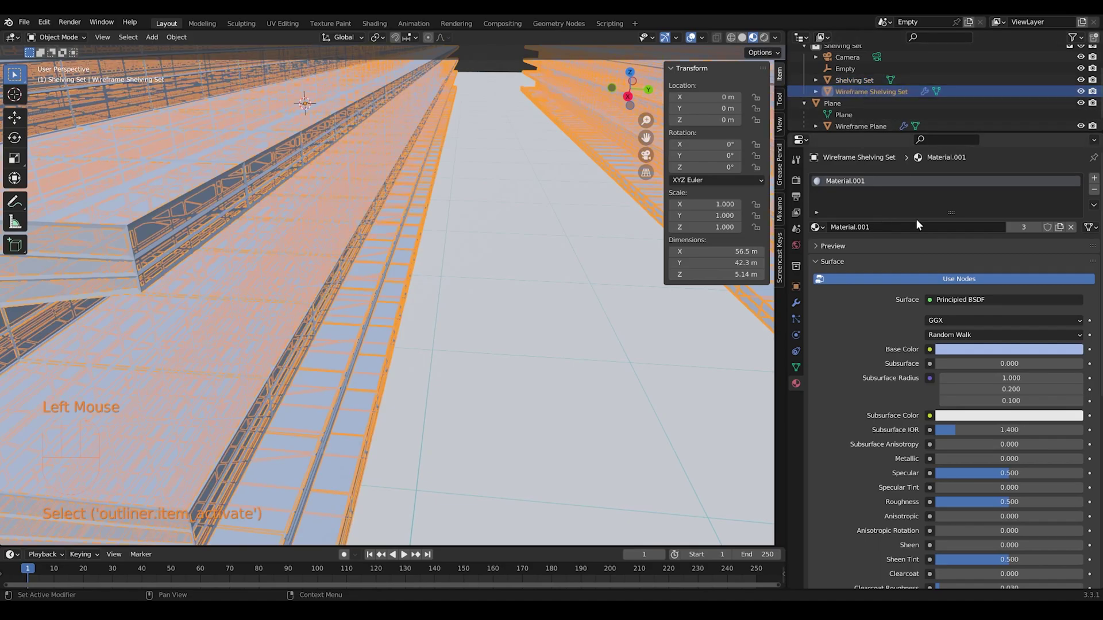
pyautogui.click(973, 350)
pyautogui.click(877, 343)
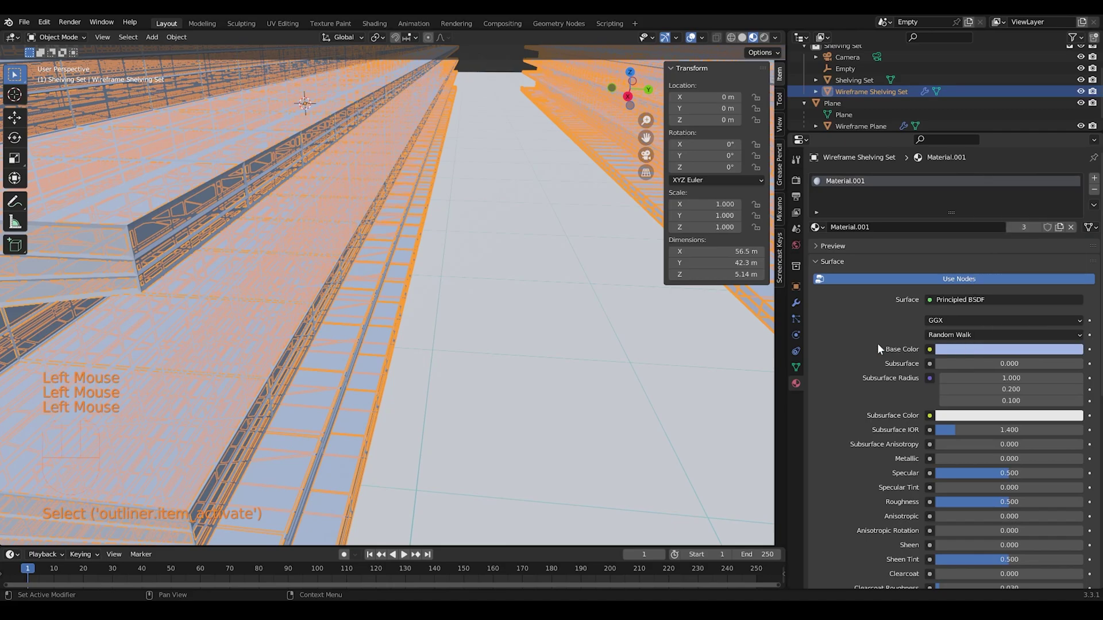
# - Replace the shared Material.001 on Wireframe Shelving Set with a new pink Material.003
pyautogui.click(1094, 194)
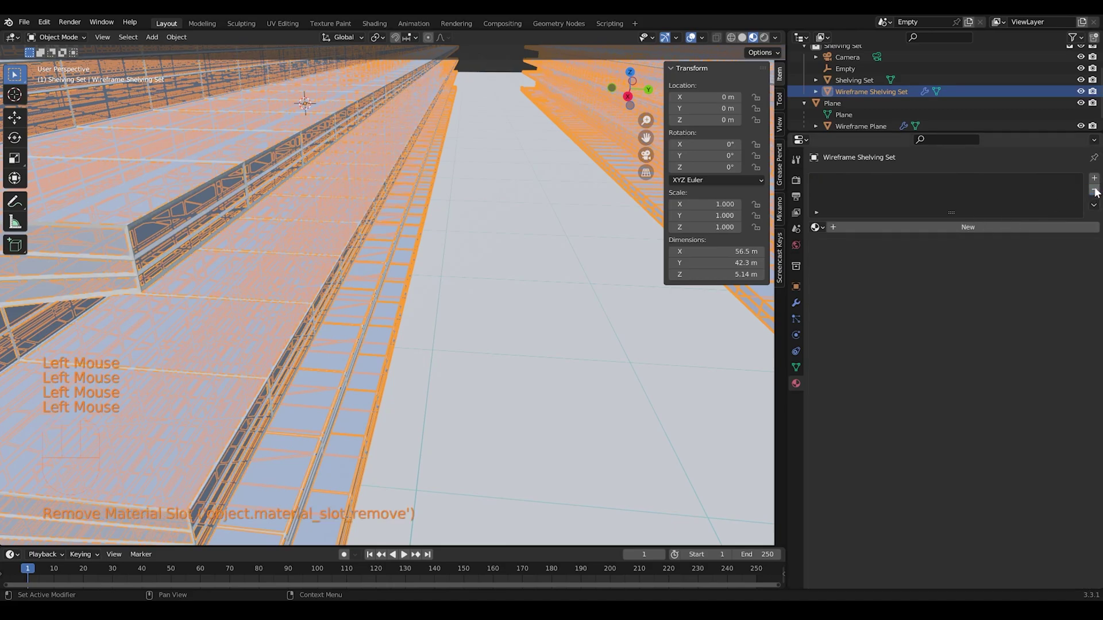
pyautogui.click(1051, 228)
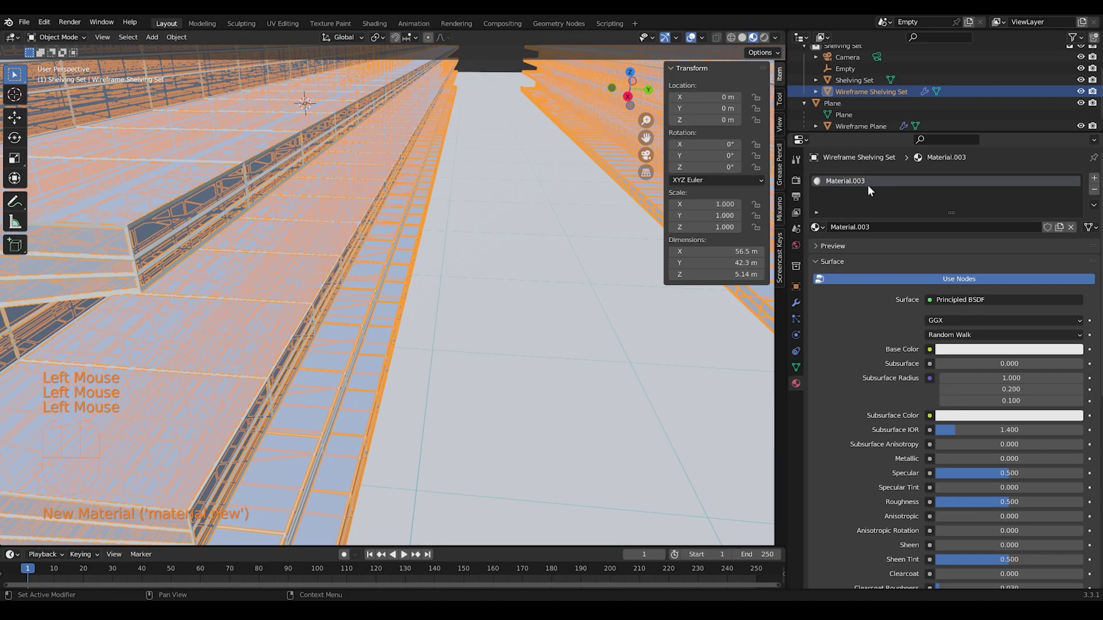
pyautogui.click(995, 348)
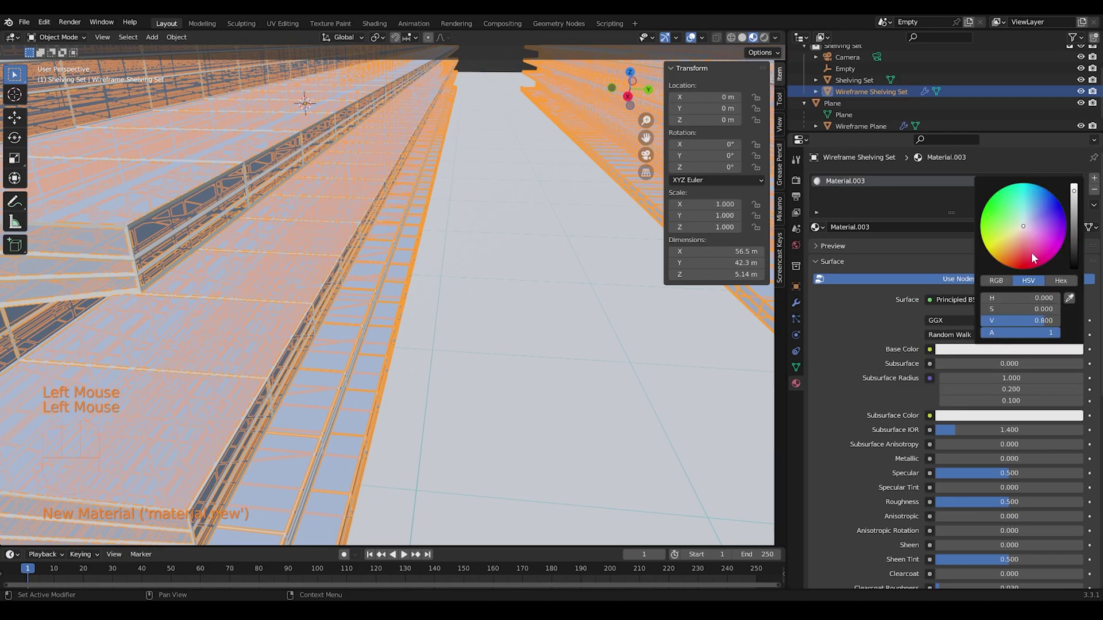
pyautogui.click(1030, 234)
pyautogui.click(529, 312)
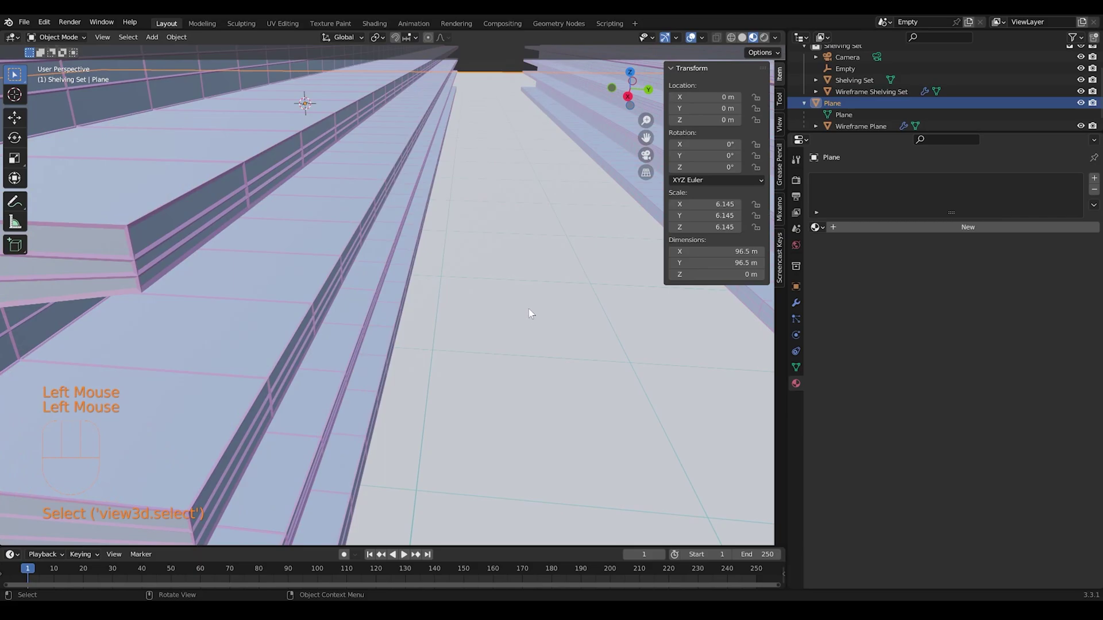
pyautogui.scroll(-3, 512, 283)
pyautogui.scroll(3, 556, 287)
pyautogui.keyDown('shift'); pyautogui.moveTo(557, 288); pyautogui.dragTo(463, 308, button='middle'); pyautogui.keyUp('shift')
pyautogui.scroll(1, 470, 288)
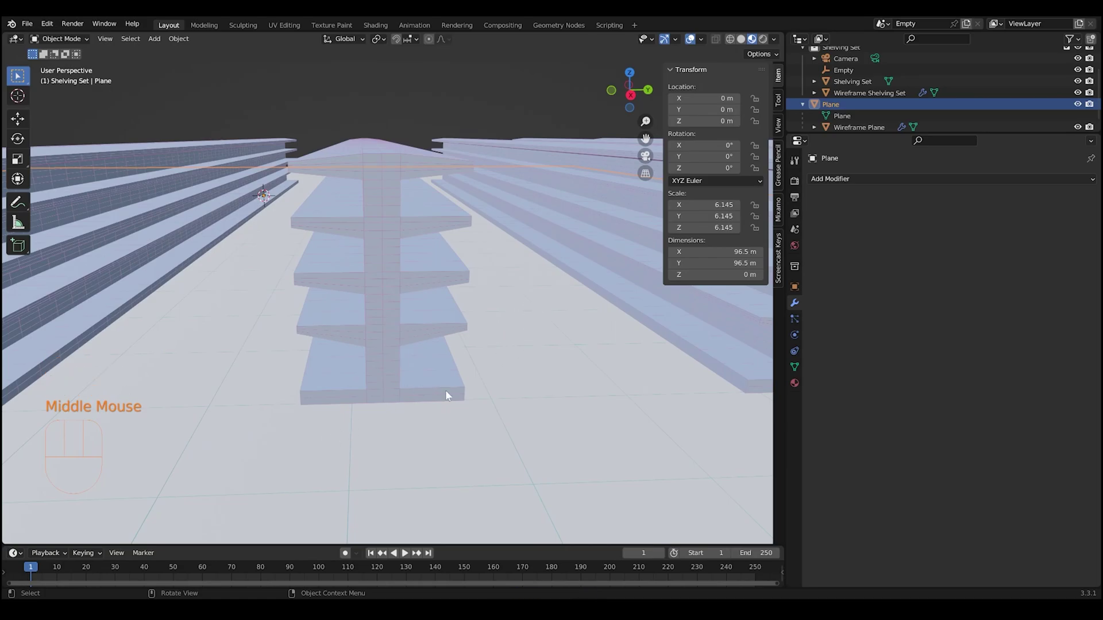
pyautogui.click(402, 150)
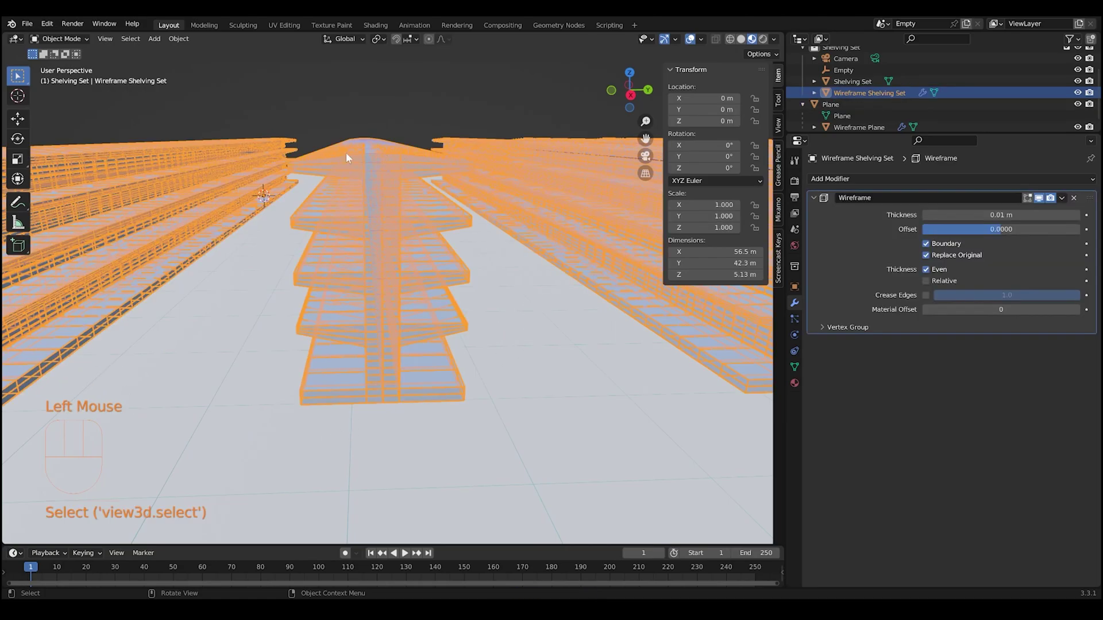
pyautogui.click(409, 78)
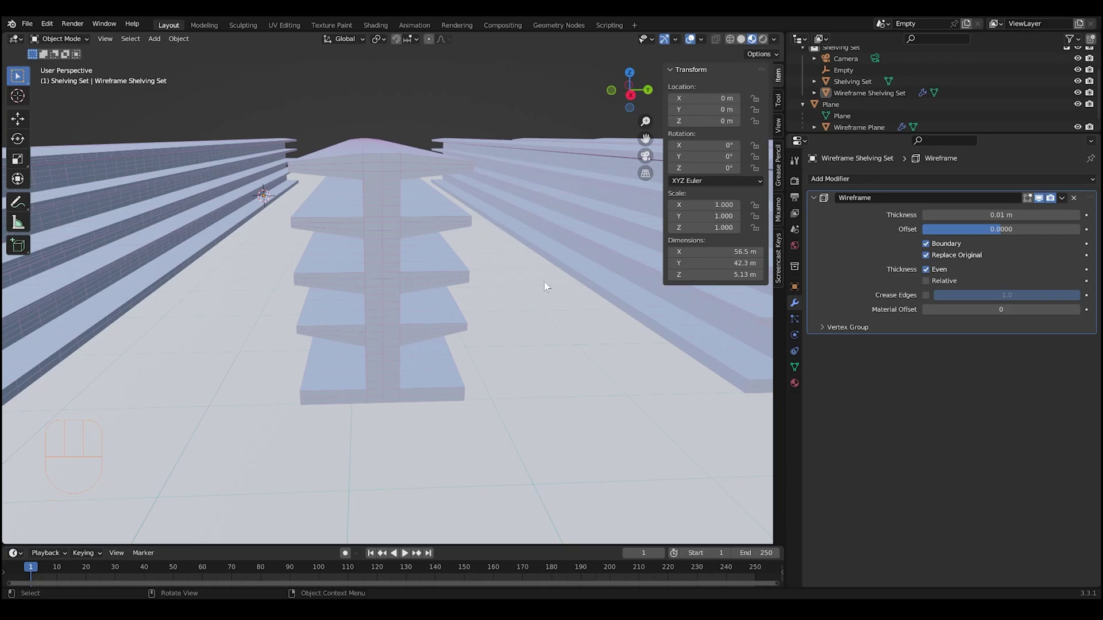
pyautogui.click(500, 321)
pyautogui.click(474, 353)
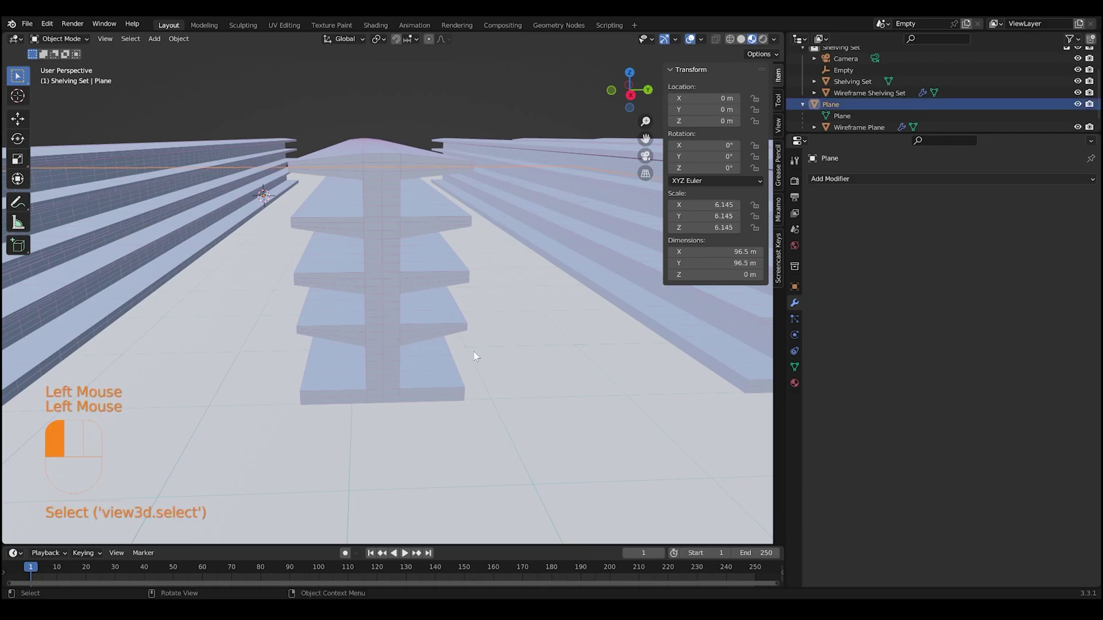
pyautogui.scroll(-1, 839, 109)
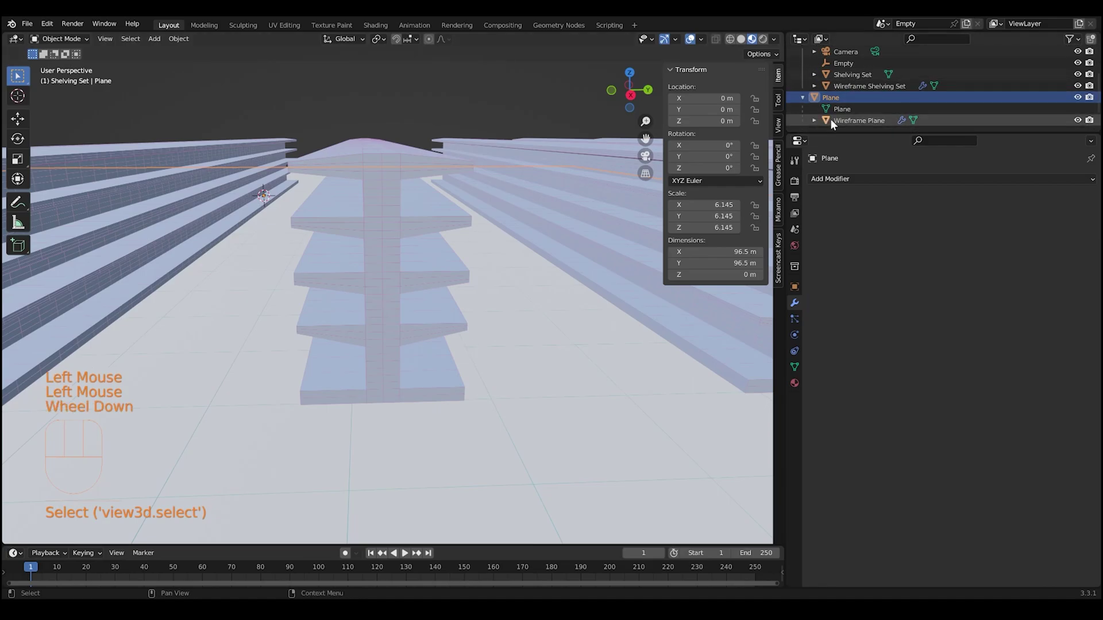
pyautogui.click(803, 98)
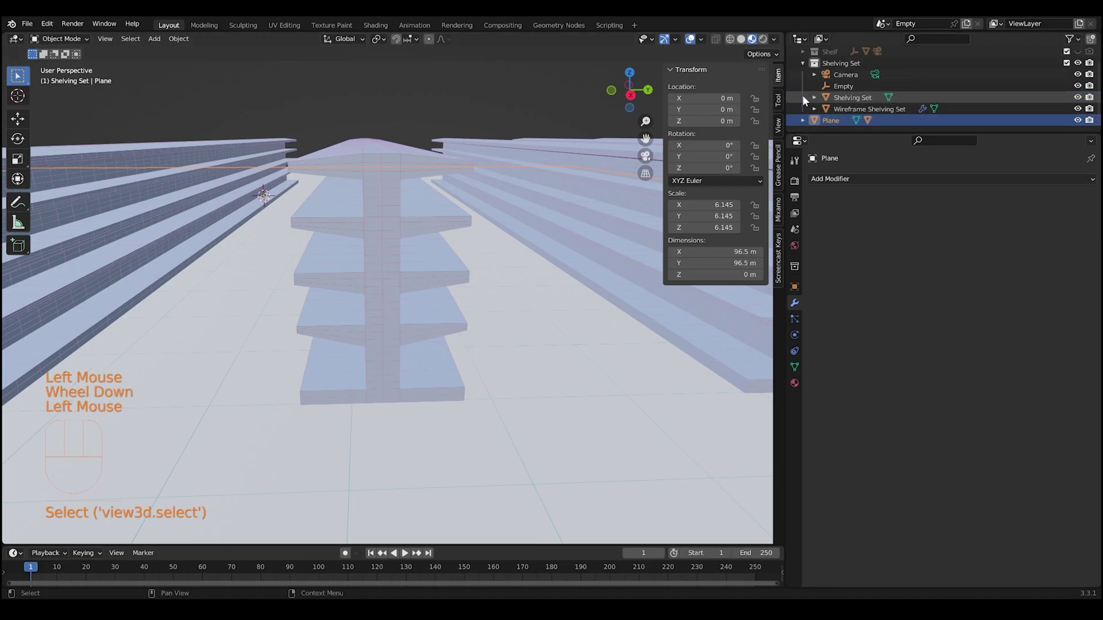
pyautogui.click(803, 120)
pyautogui.click(545, 340)
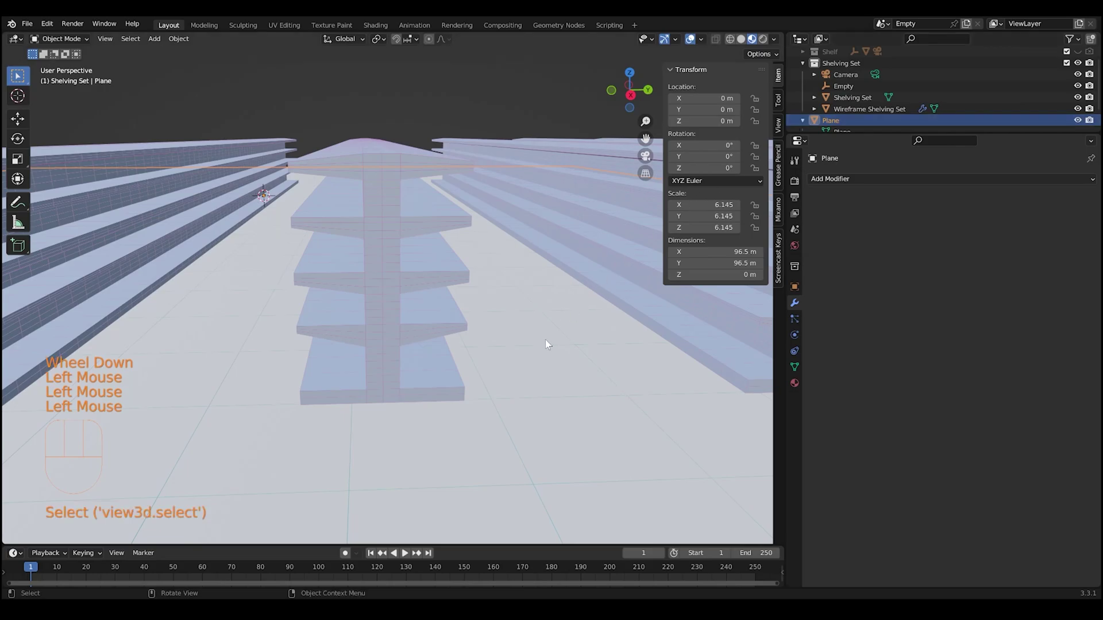
pyautogui.click(67, 44)
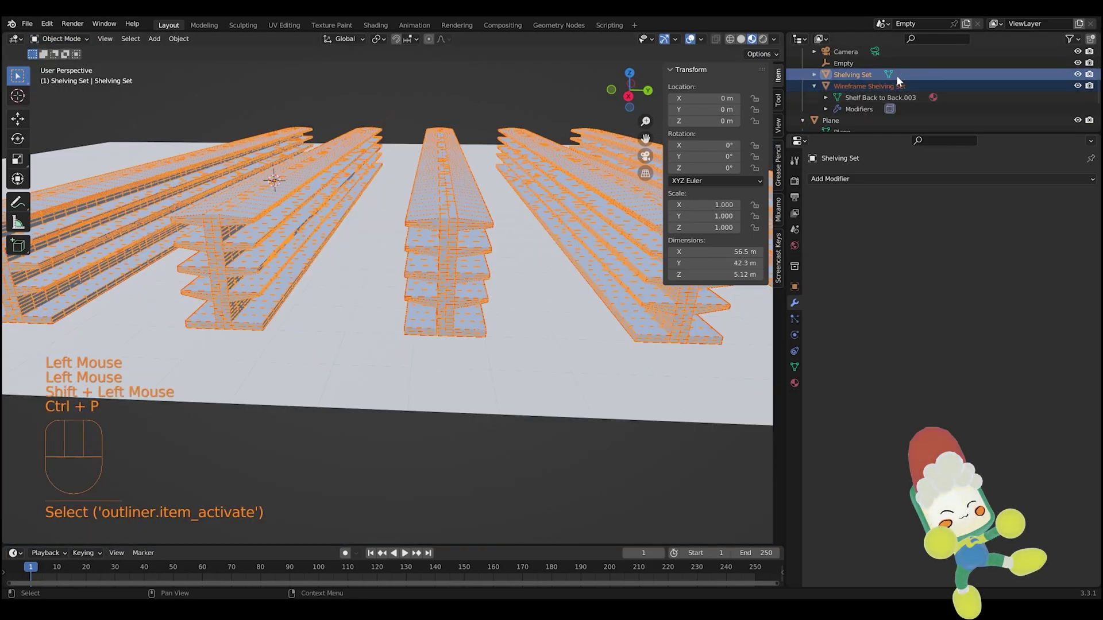
# - Parent Wireframe Shelving Set to Shelving Set, then select the Shelving Set alone
pyautogui.hotkey('ctrl', 'p')
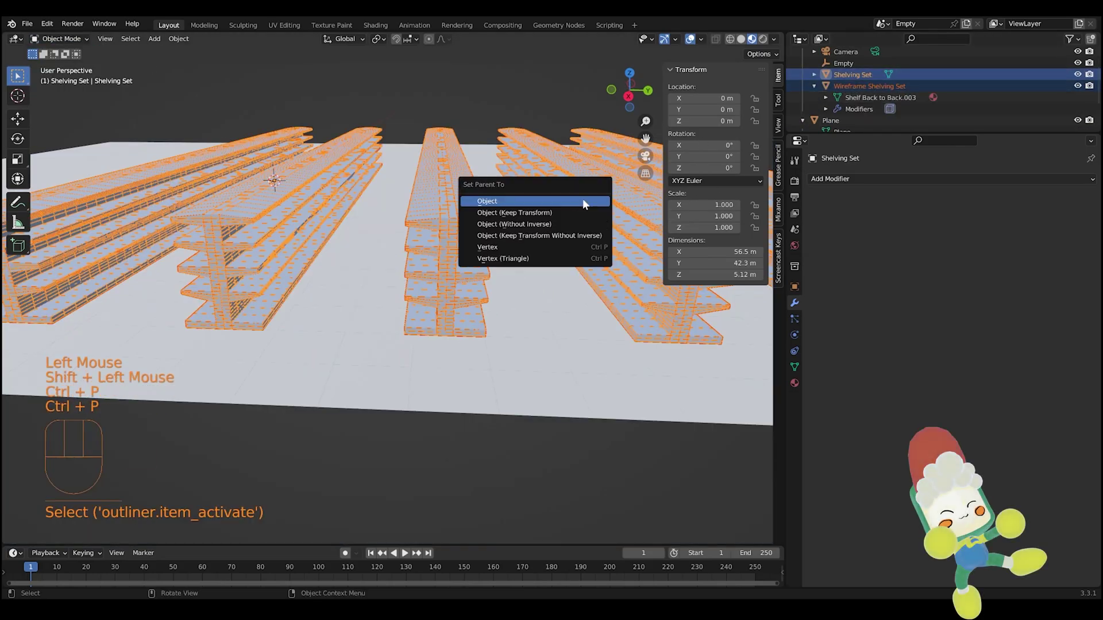
pyautogui.click(583, 201)
pyautogui.scroll(2, 476, 253)
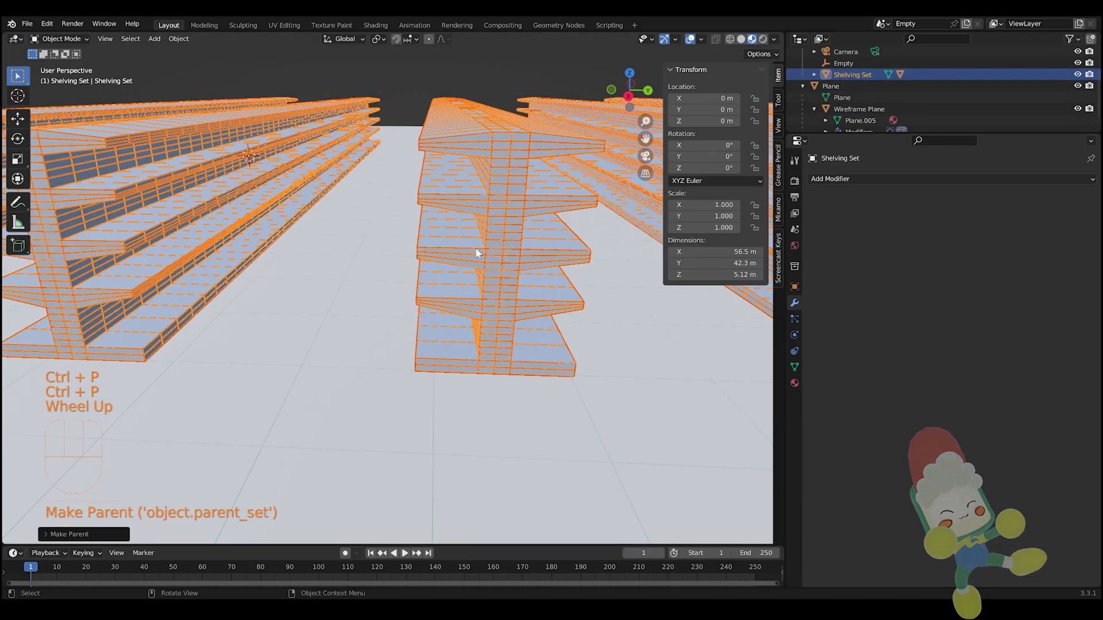
pyautogui.click(465, 241)
pyautogui.click(464, 241)
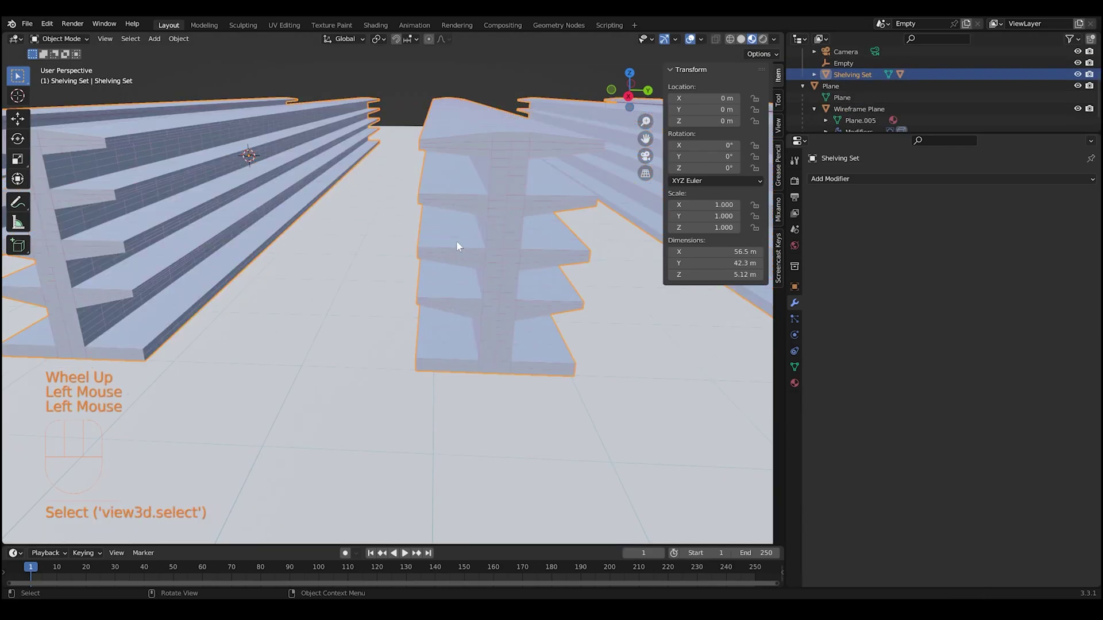
# - Test the parenting by moving the Shelving Set, then undo the move
pyautogui.press('g')
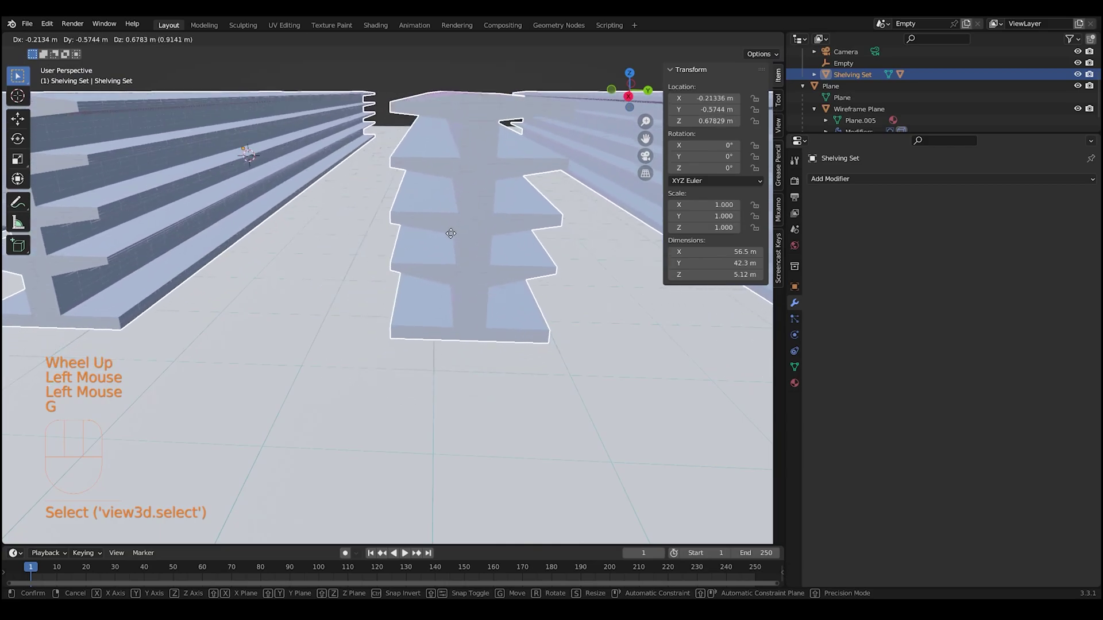
pyautogui.click(511, 216)
pyautogui.moveTo(511, 216); pyautogui.dragTo(502, 231, button='middle')
pyautogui.scroll(1, 502, 231)
pyautogui.moveTo(428, 229); pyautogui.dragTo(483, 216, button='middle')
pyautogui.scroll(-2, 455, 227)
pyautogui.hotkey('ctrl', 'z')
# - Look through the camera and aim it low, straight down the aisle
pyautogui.scroll(2, 477, 224)
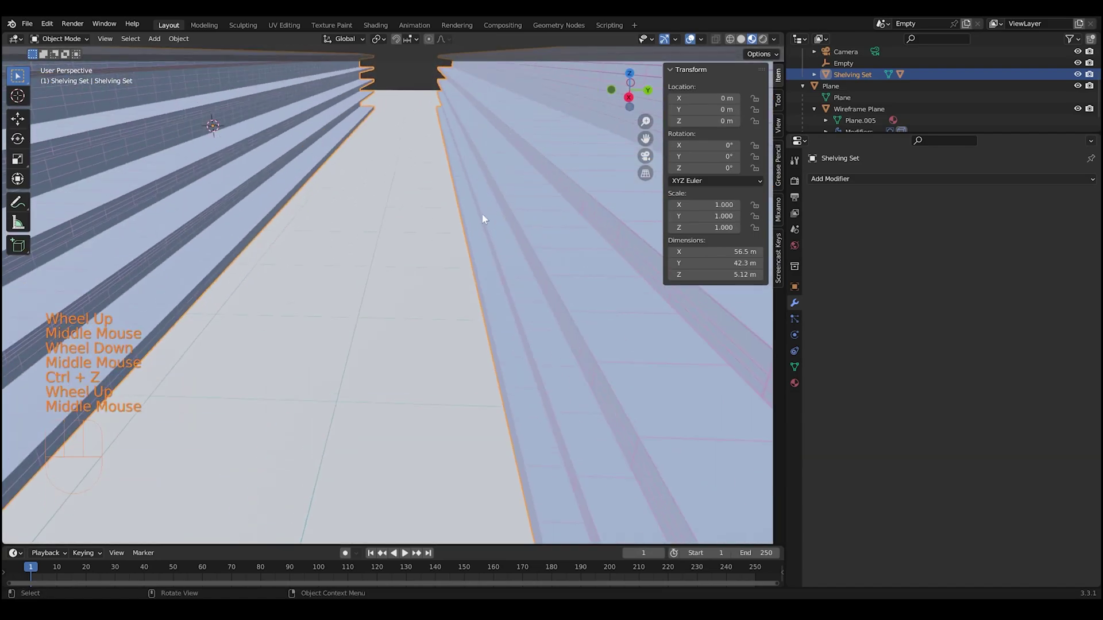
pyautogui.press('KP_0')
pyautogui.middleClick(517, 259)
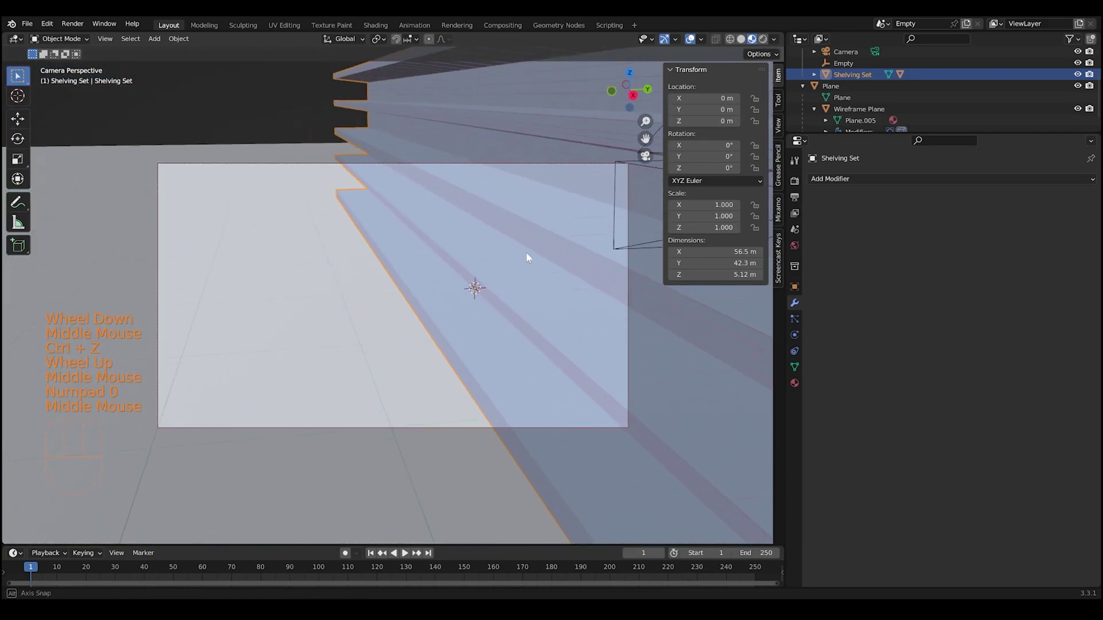
pyautogui.moveTo(527, 257); pyautogui.dragTo(606, 269, button='middle')
pyautogui.scroll(-3, 546, 273)
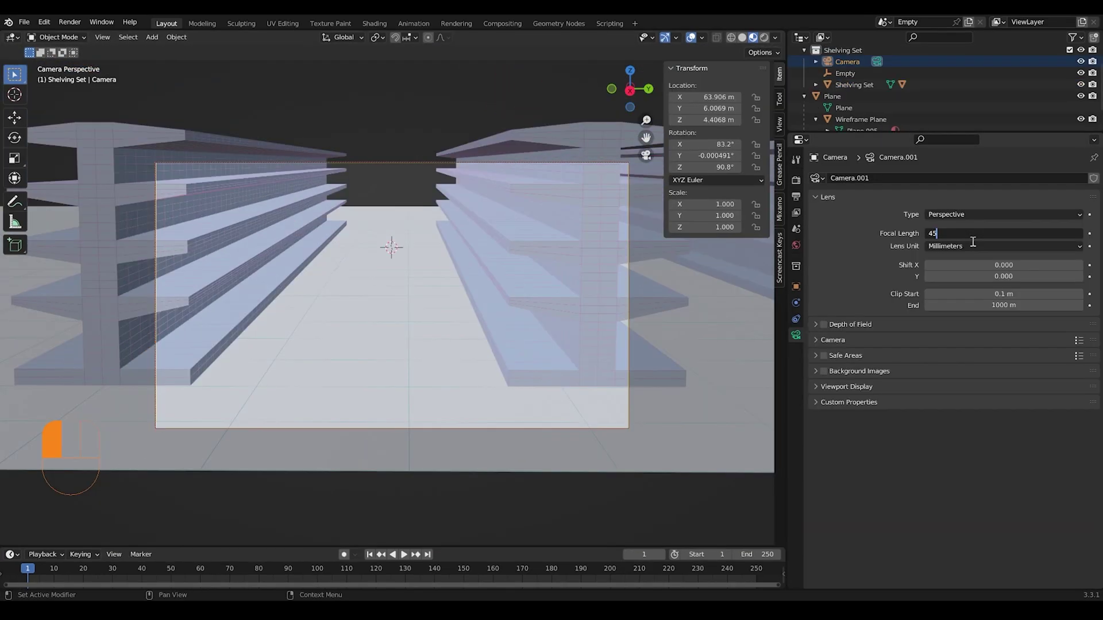
# - Set the camera focal length to 15 mm and tilt the framing slightly
pyautogui.moveTo(971, 239); pyautogui.dragTo(971, 240)
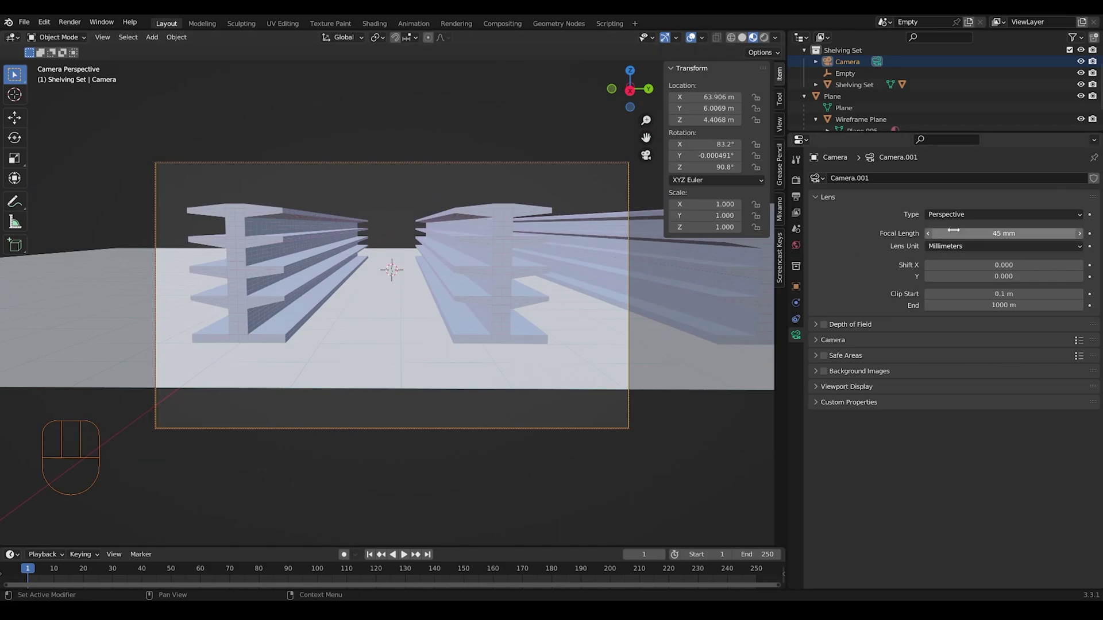
pyautogui.click(953, 230)
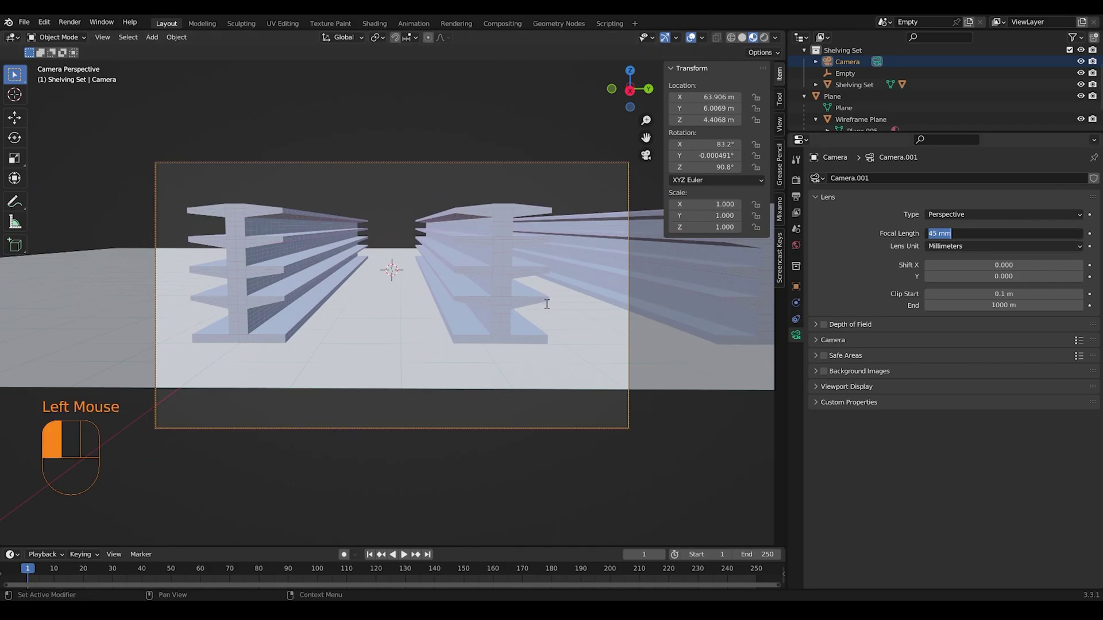
pyautogui.write('15')
pyautogui.press('Return')
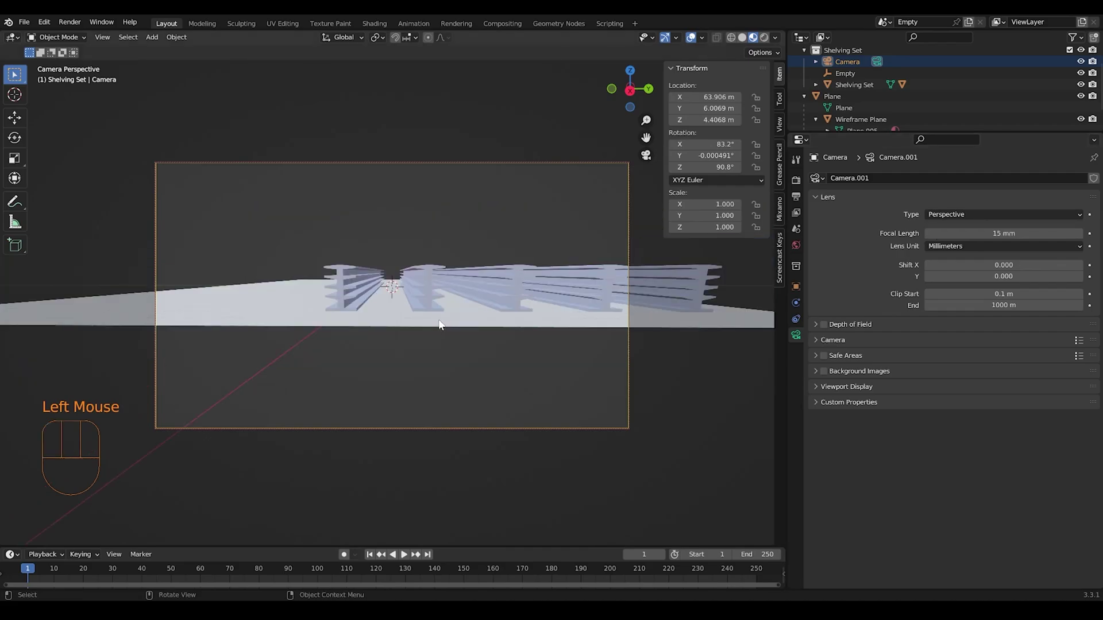
pyautogui.scroll(3, 387, 291)
pyautogui.moveTo(413, 313); pyautogui.dragTo(454, 317, button='middle')
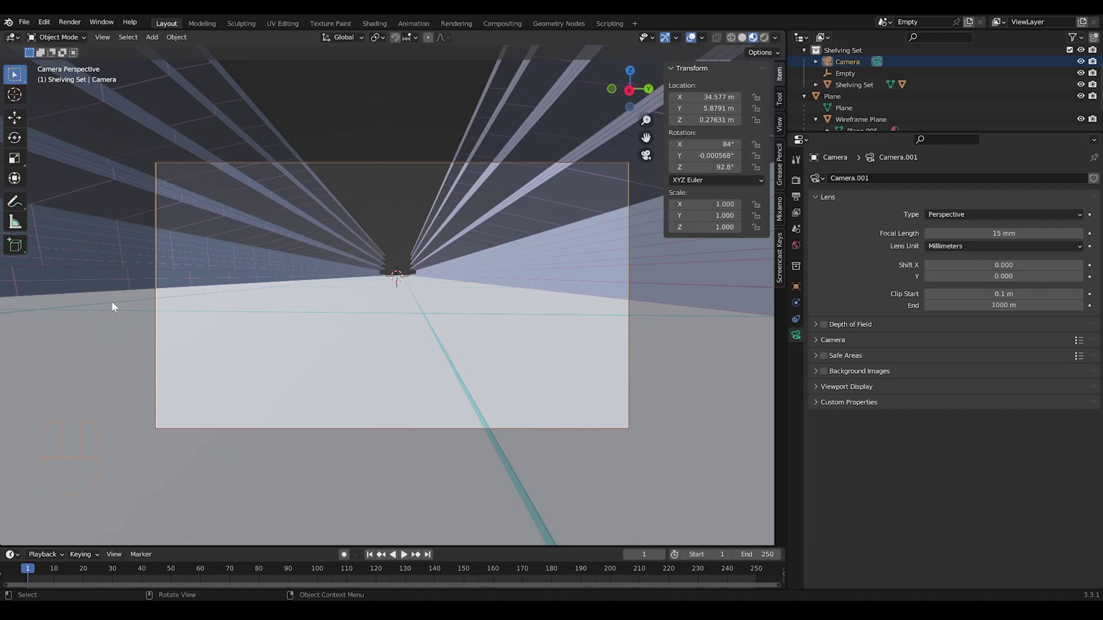
pyautogui.click(961, 235)
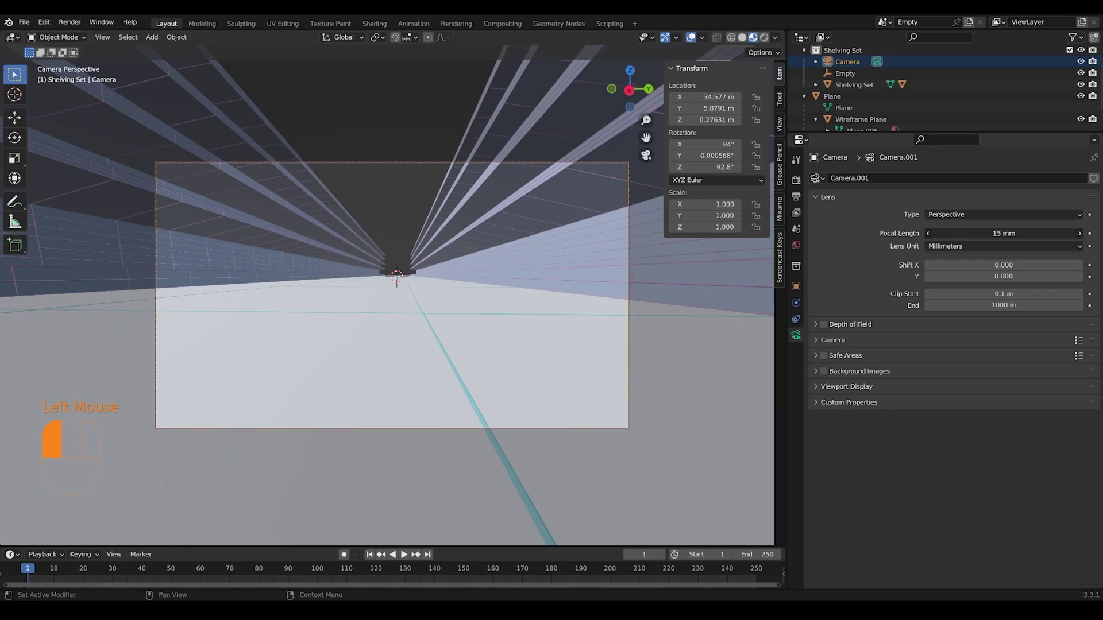
# - Change the camera focal length back to 45 mm
pyautogui.click(941, 236)
pyautogui.moveTo(956, 235); pyautogui.dragTo(928, 235)
pyautogui.write('35')
pyautogui.press('Return')
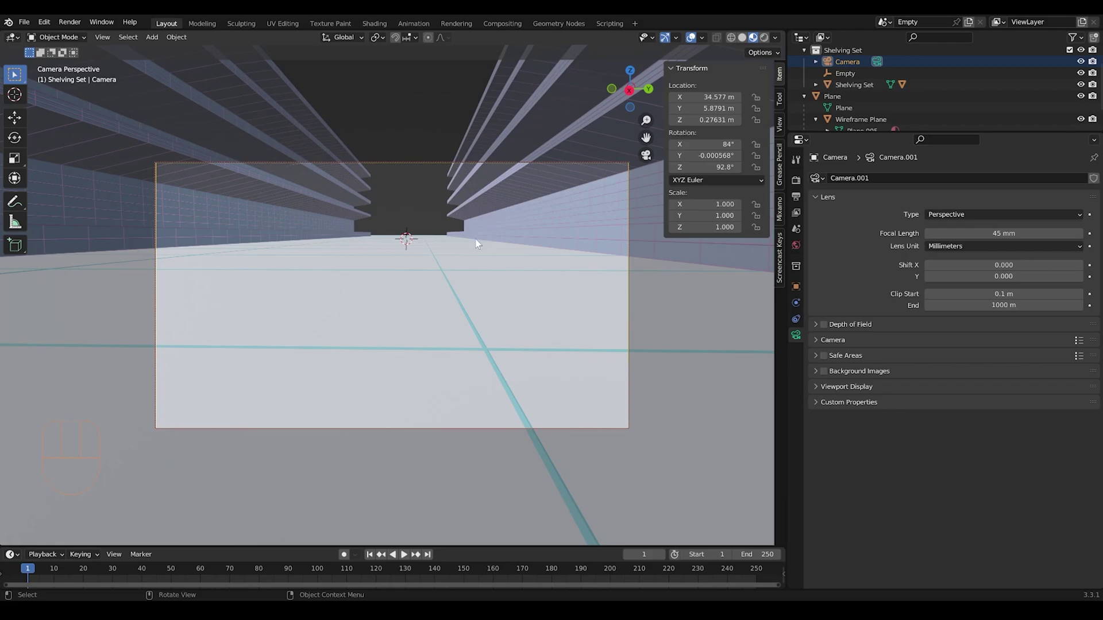
# - Pan and dolly the camera to frame further along the aisle between shelves
pyautogui.keyDown('shift'); pyautogui.moveTo(477, 258); pyautogui.dragTo(448, 256, button='middle'); pyautogui.keyUp('shift')
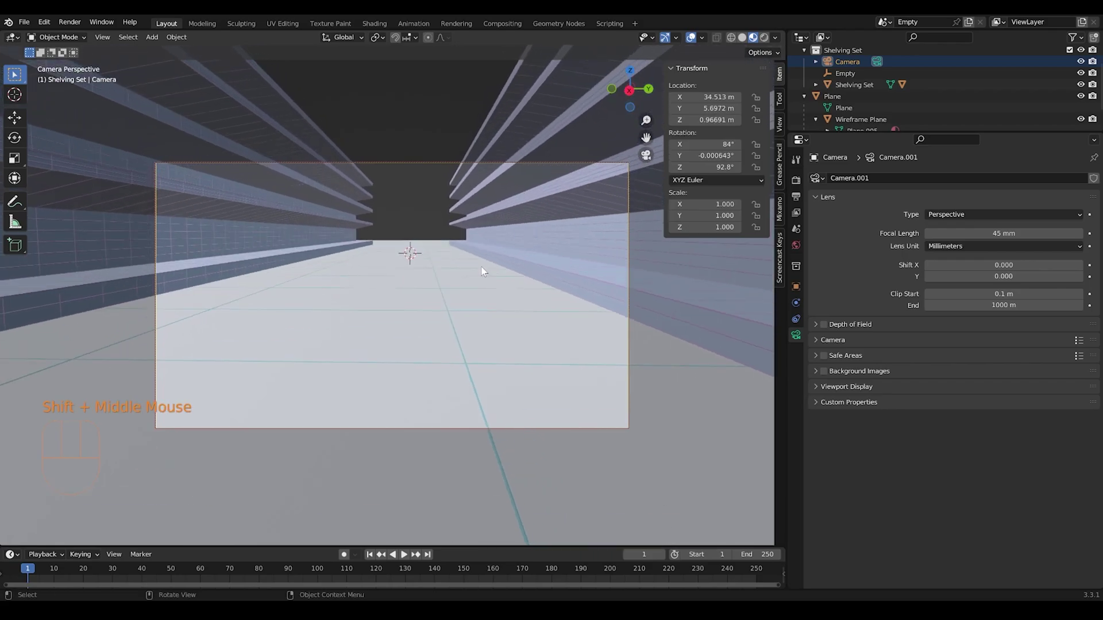
pyautogui.scroll(-2, 451, 268)
pyautogui.scroll(1, 451, 267)
pyautogui.scroll(-1, 455, 271)
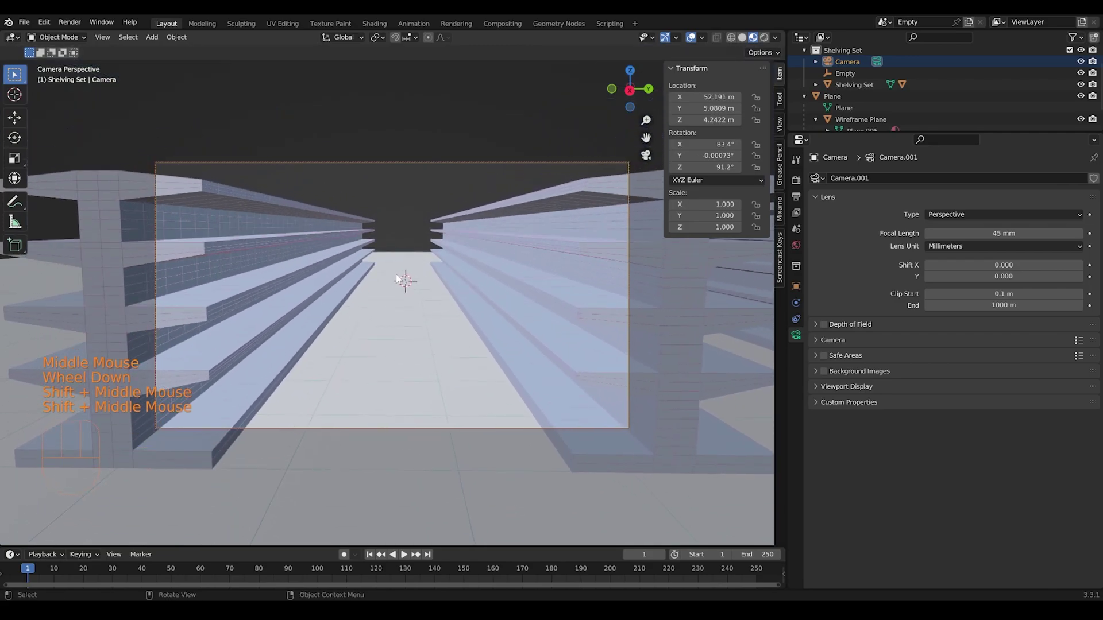
# - Set a 125 mm focal length and pull the camera back over two shelving rows
pyautogui.click(976, 234)
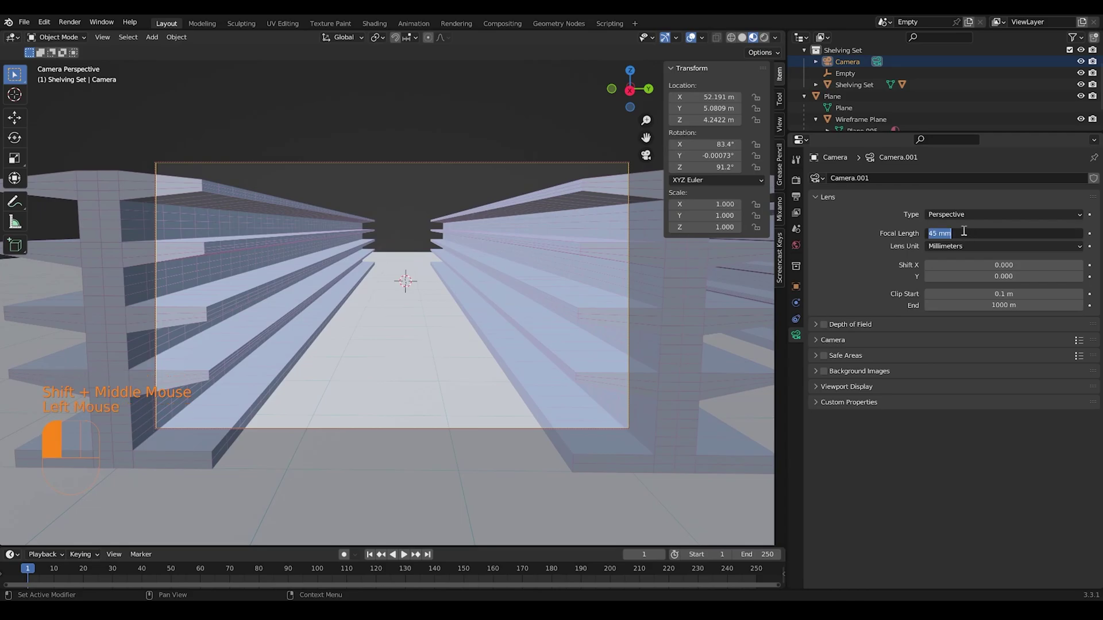
pyautogui.write('125')
pyautogui.press('Return')
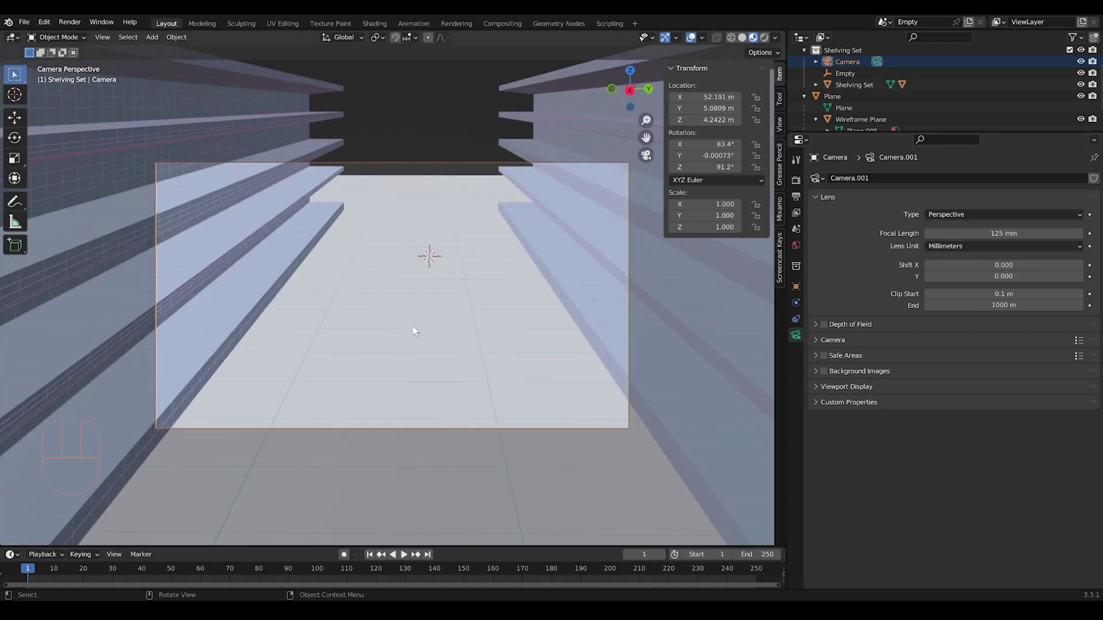
pyautogui.scroll(-2, 421, 270)
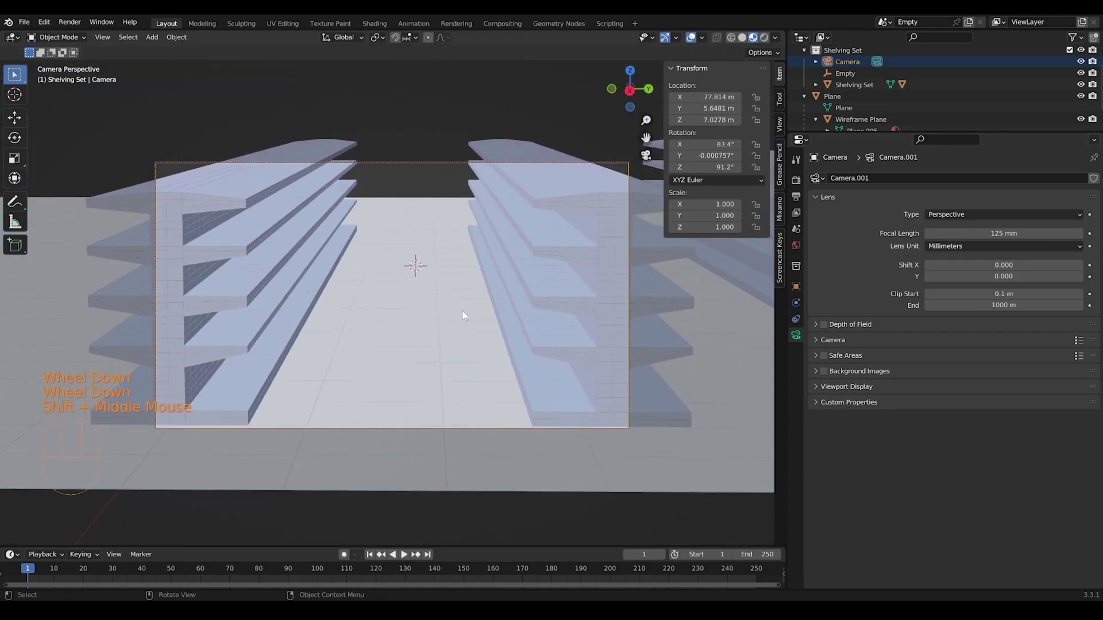
pyautogui.scroll(-1, 460, 325)
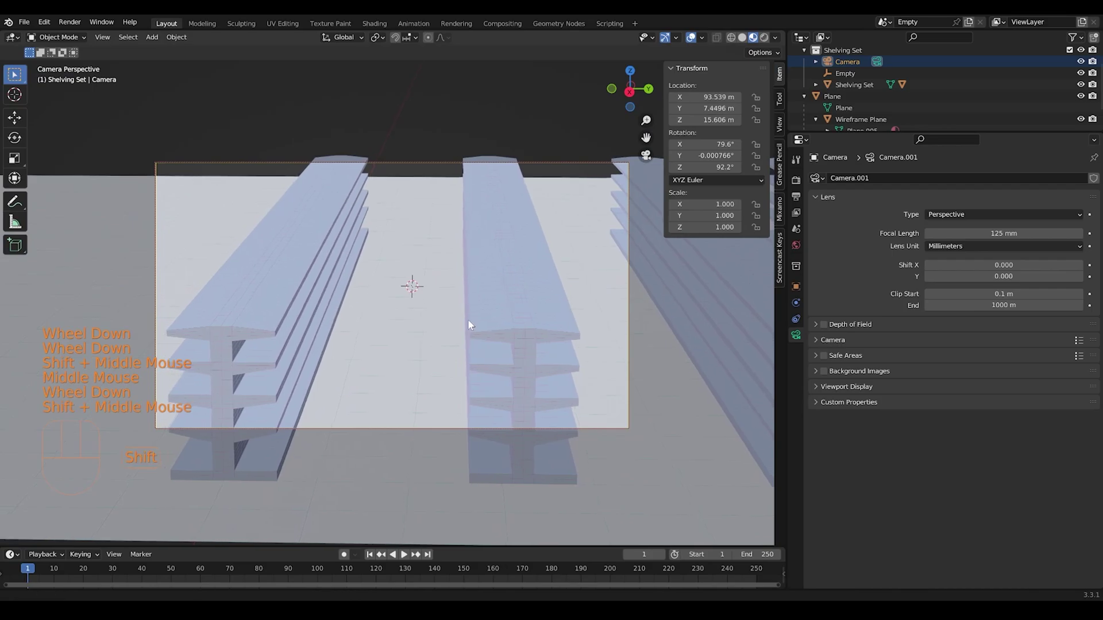